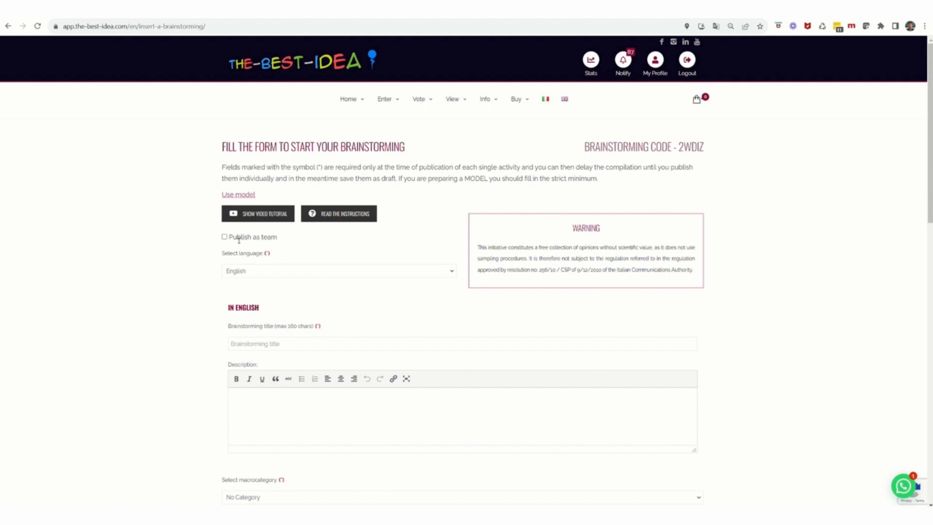
left_click(225, 237)
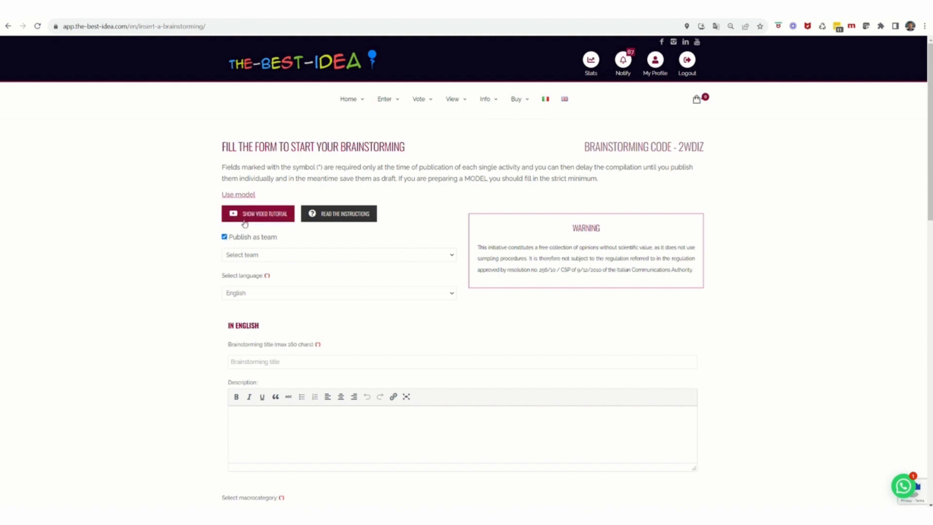
left_click(451, 255)
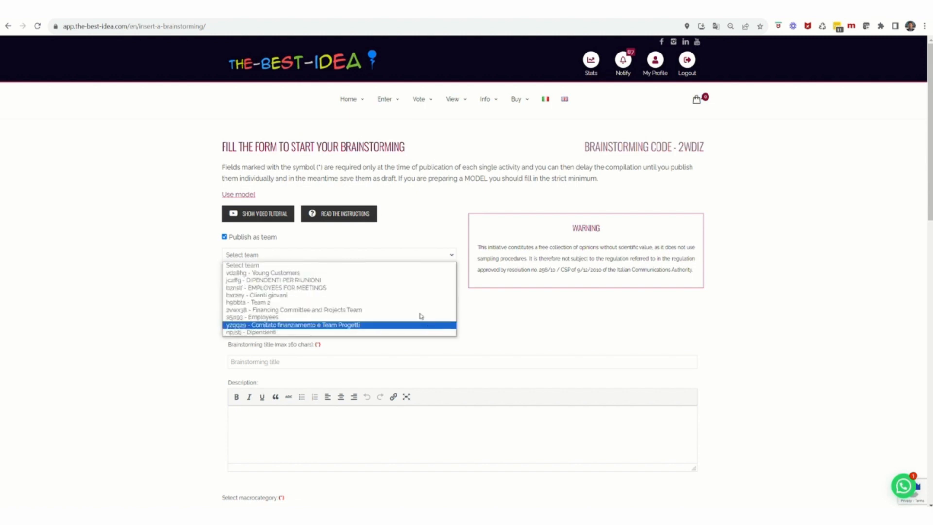
left_click(325, 268)
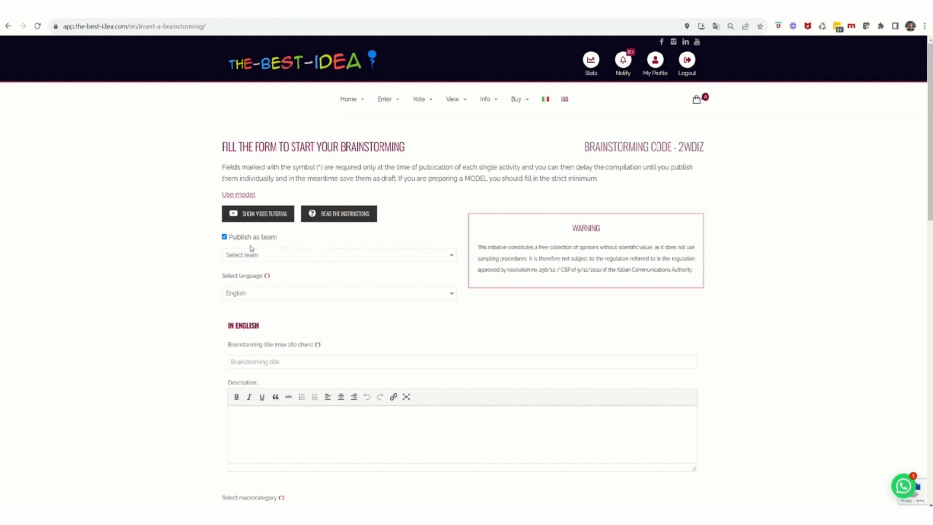
left_click(225, 238)
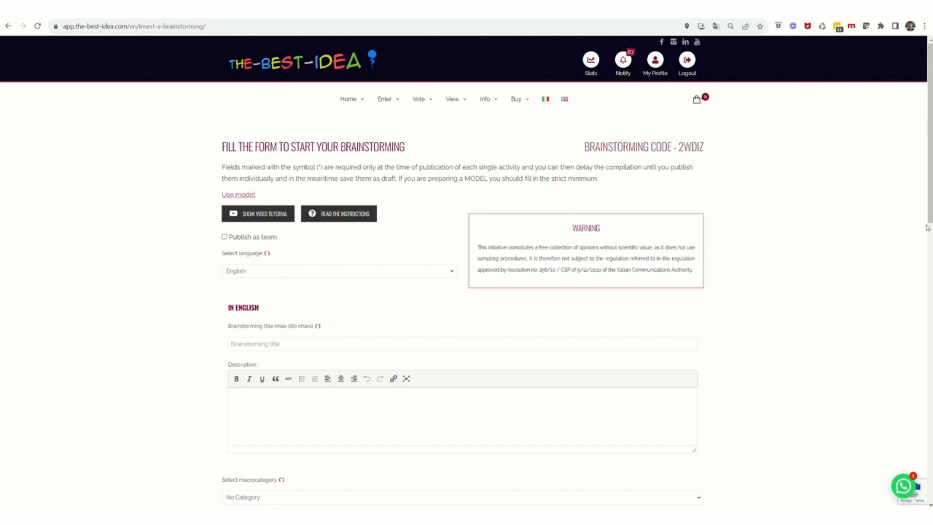
Title the brainstorming "Tutorial for Brainstorming" and enter "shgfsdhgf" as its description
scroll(930, 210, "down", 3)
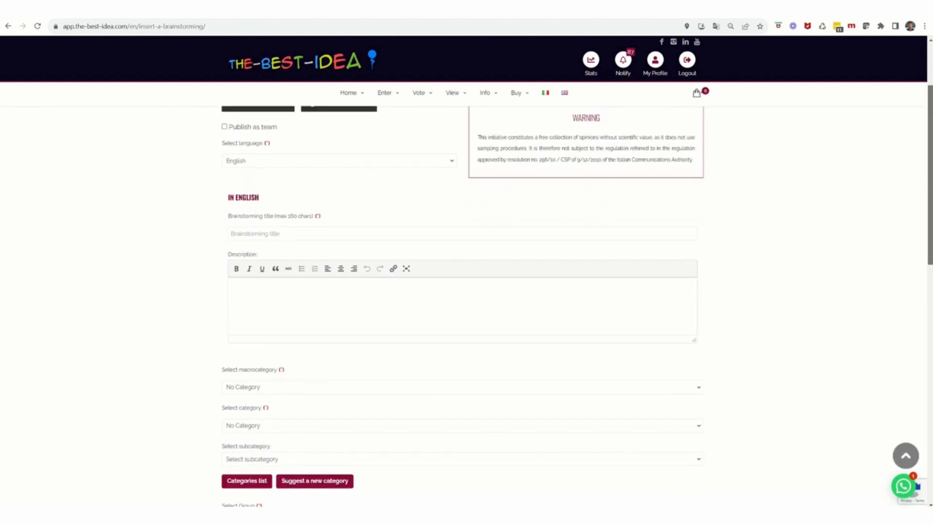
left_click_drag(930, 210, 931, 241)
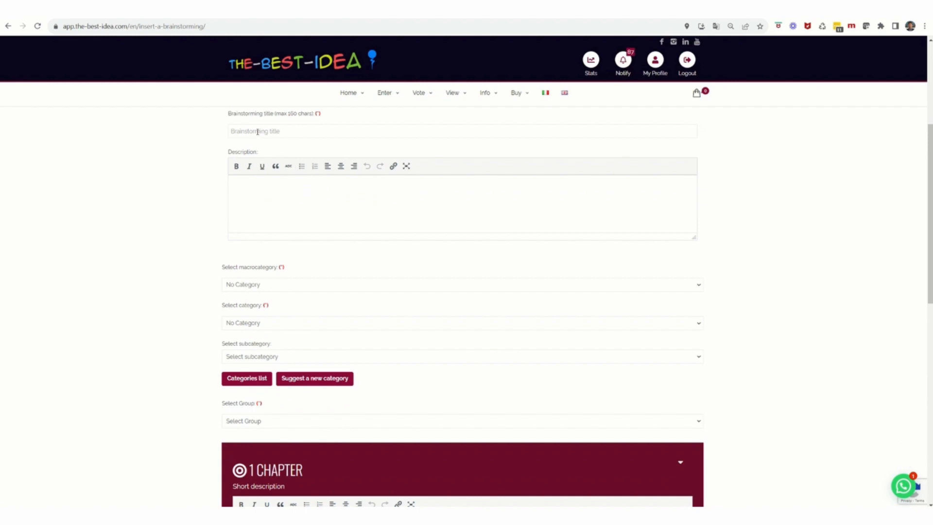
left_click(258, 131)
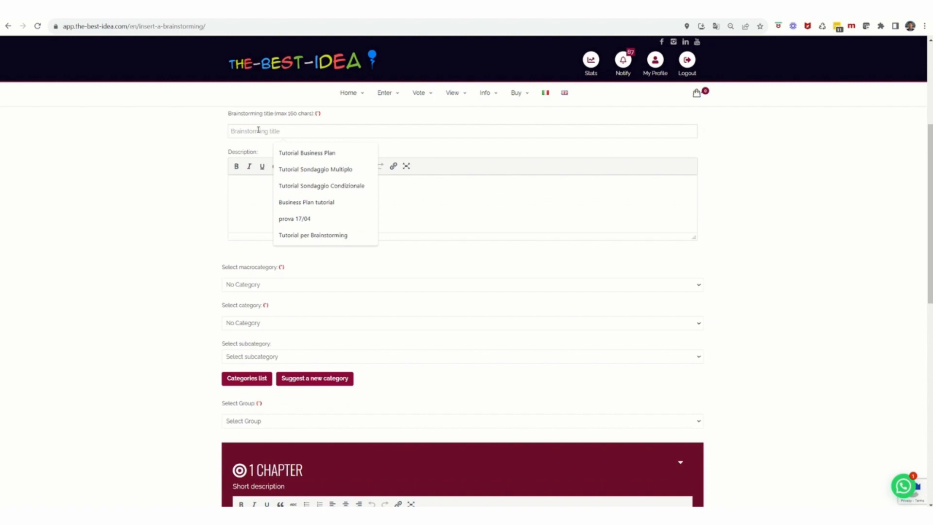
type("t")
key("BackSpace")
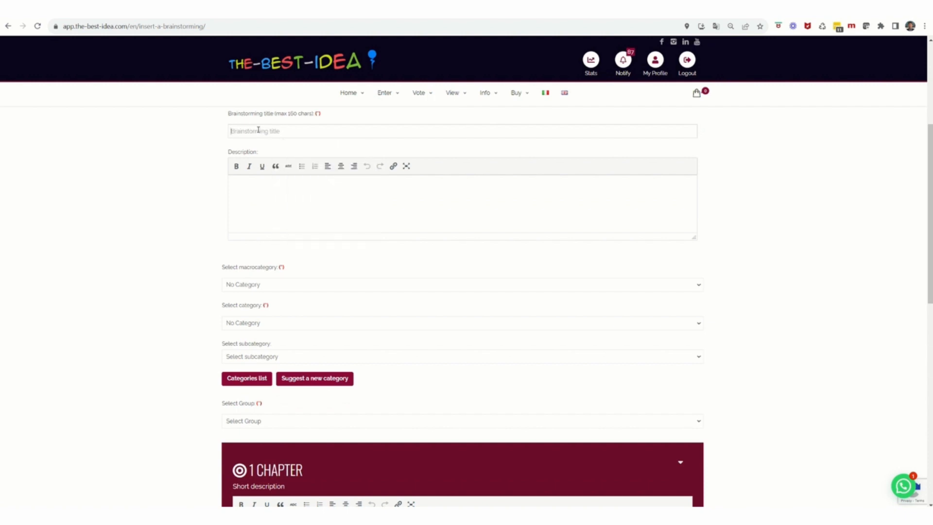
type("Tutorial")
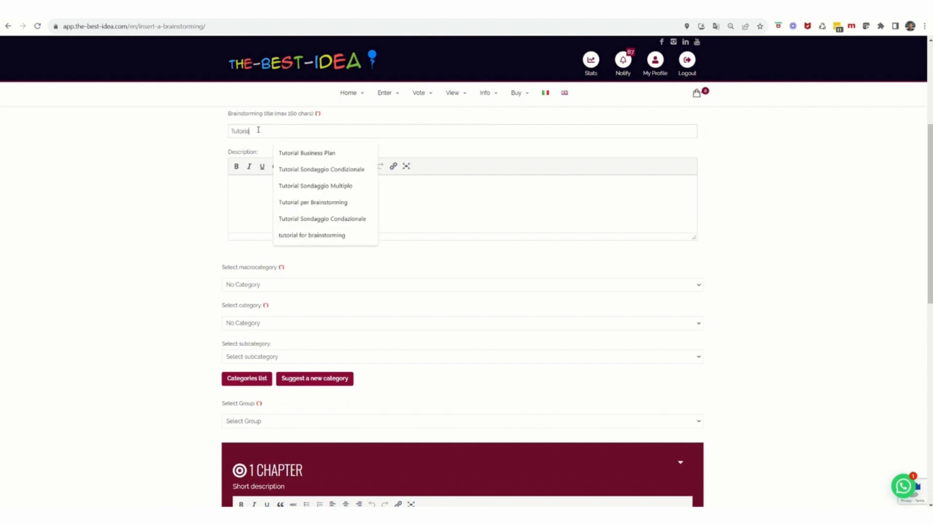
type(" for B")
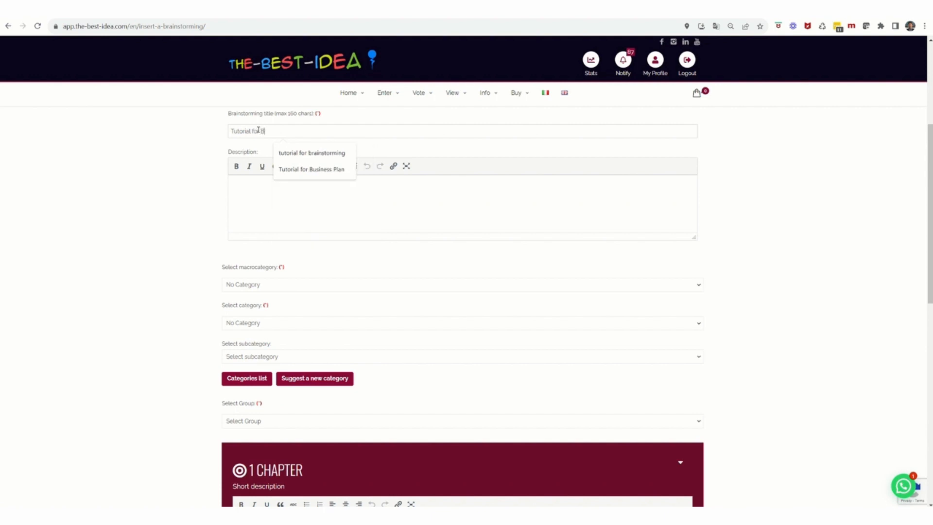
type("rainsto")
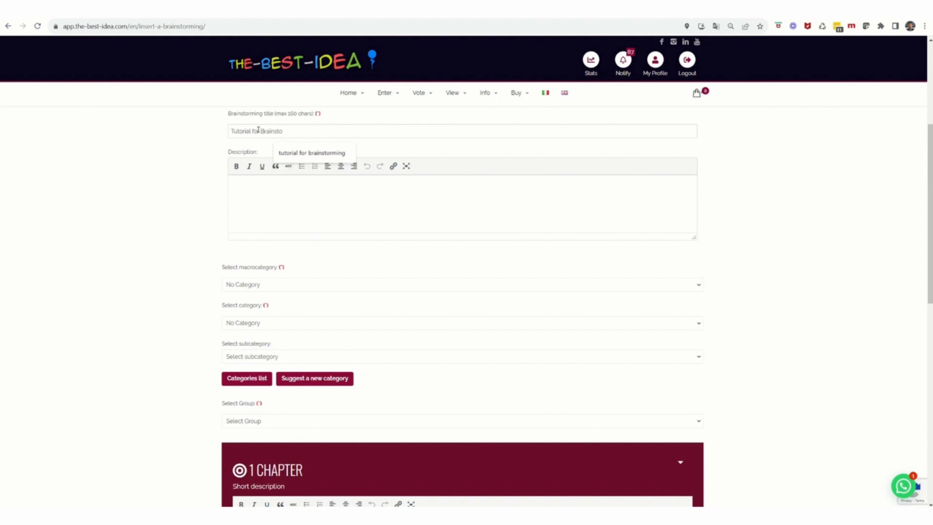
type("rming")
left_click(283, 180)
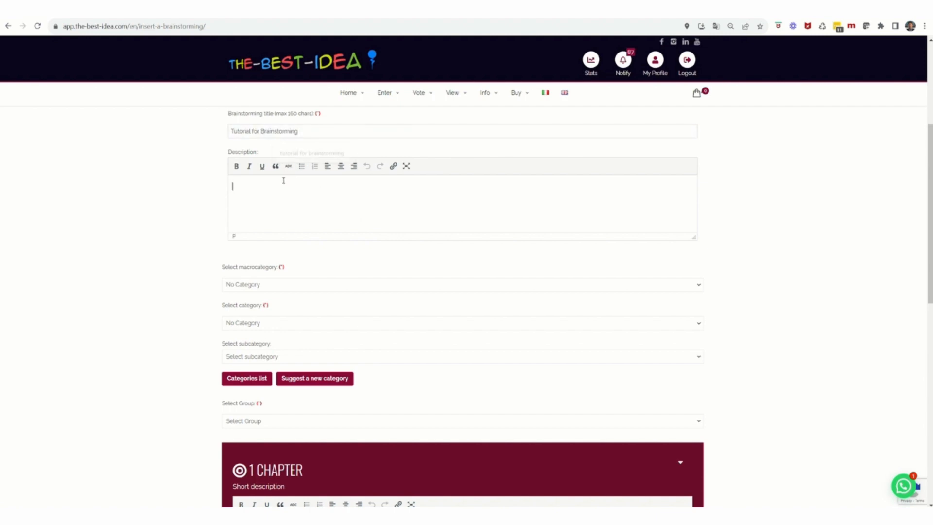
type("shgfsdhgf")
Choose No Category as the brainstorming's macrocategory and assign it to the Employees group
left_click(279, 287)
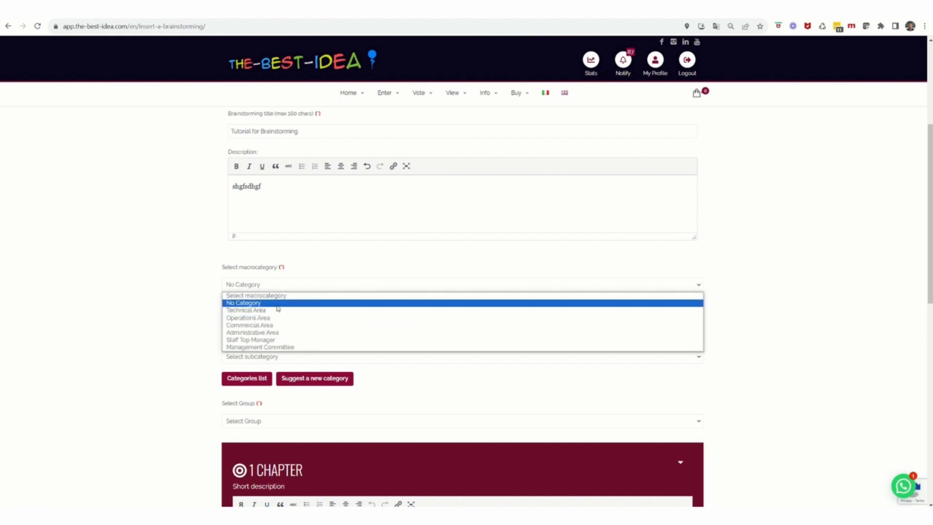
left_click(277, 304)
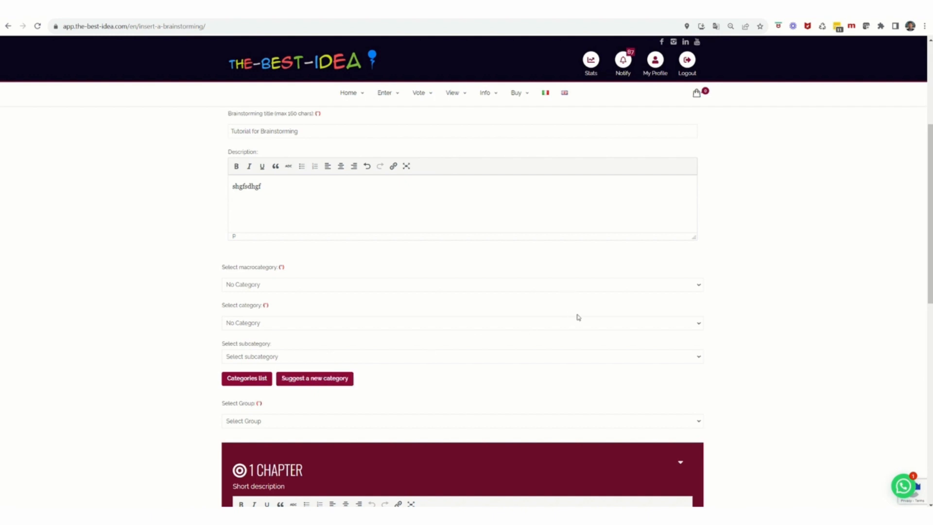
left_click(536, 424)
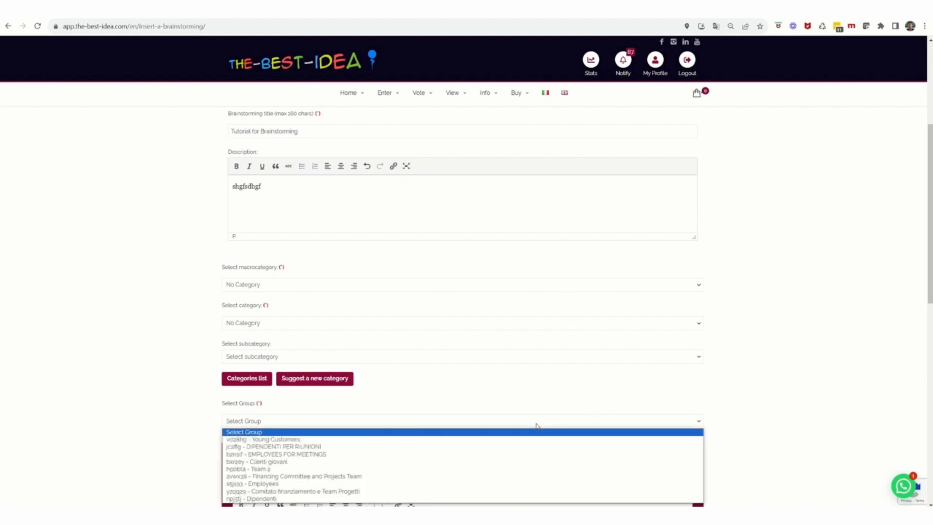
left_click(299, 484)
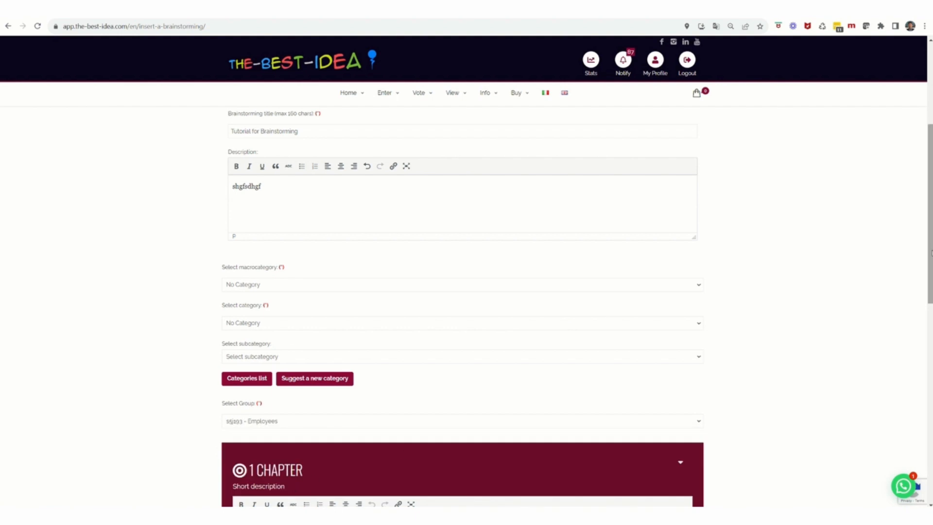
Enter "sfdgsdgf" as the short description of chapter 1
scroll(931, 253, "down", 1)
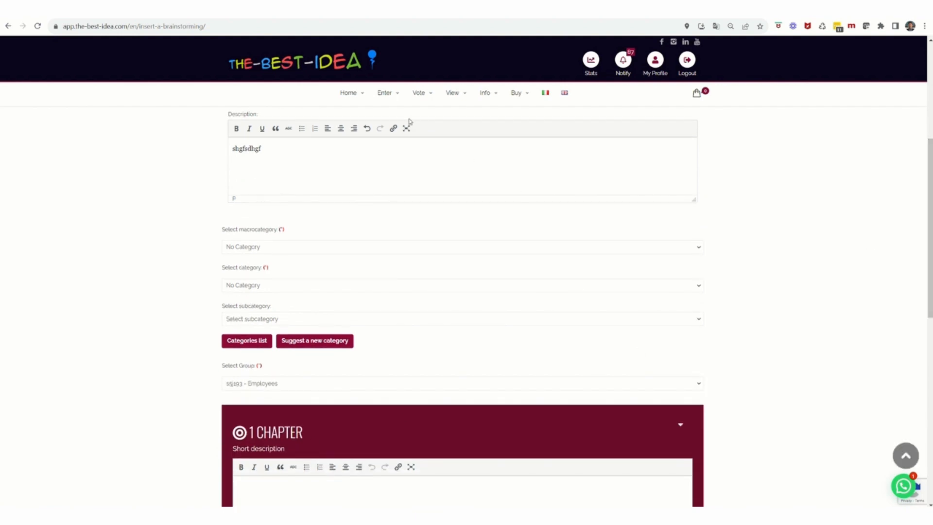
mouse_move(388, 91)
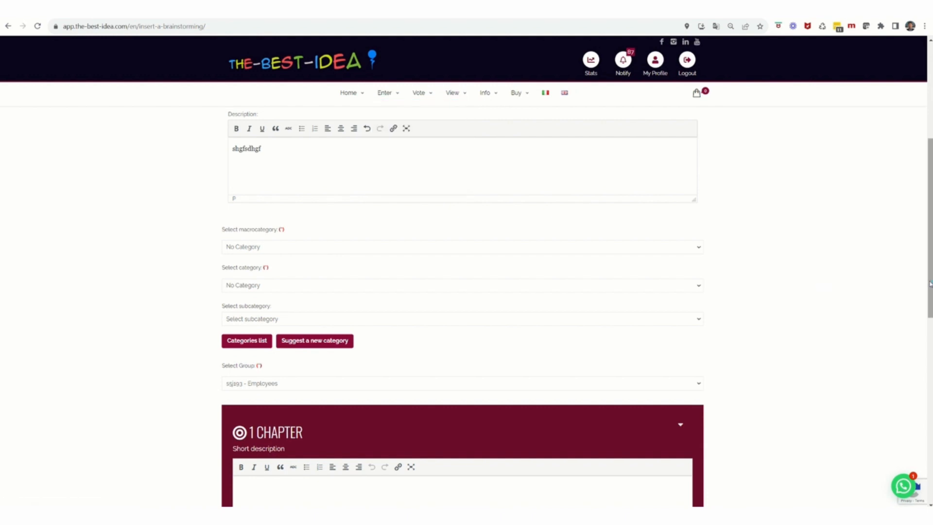
scroll(929, 283, "down", 2)
scroll(930, 292, "down", 3)
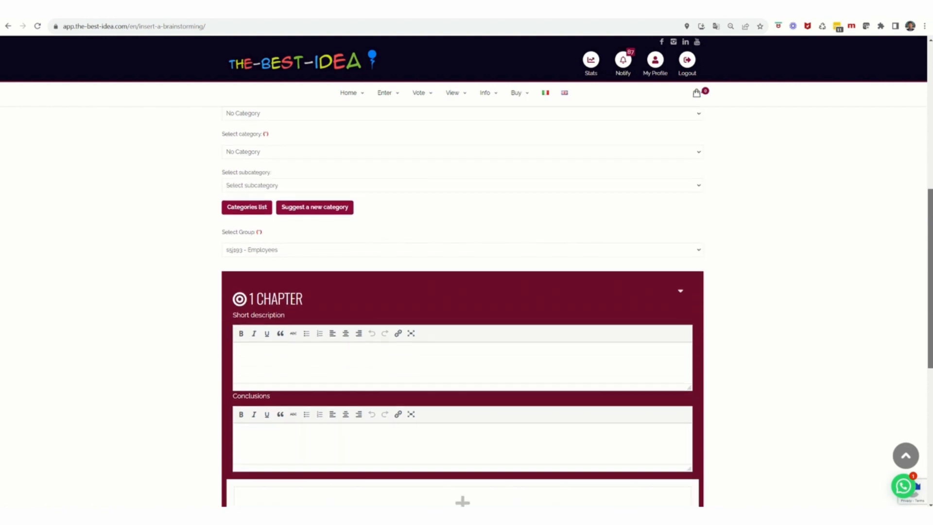
scroll(929, 291, "down", 1)
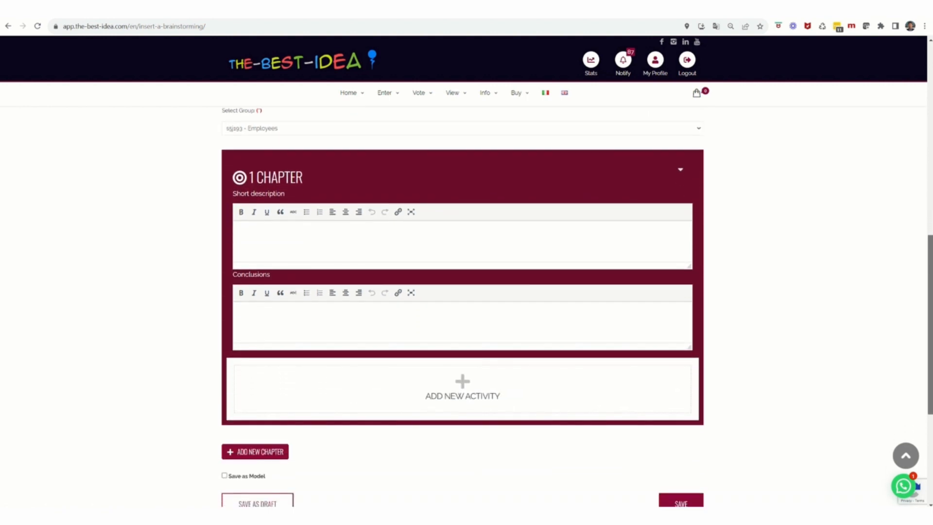
left_click_drag(930, 377, 930, 380)
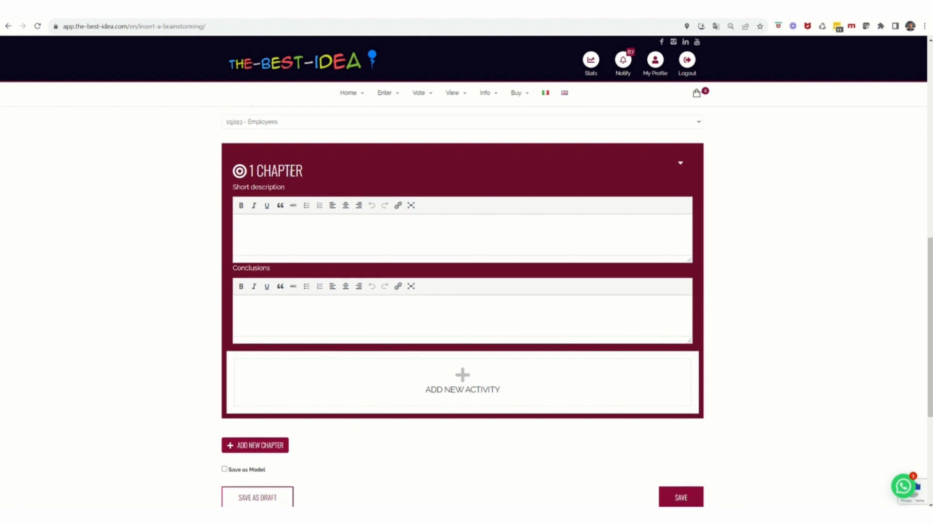
left_click(262, 220)
type("sfdgsdgf")
Add a new activity to chapter 1 and set its type to Challenge
left_click(473, 393)
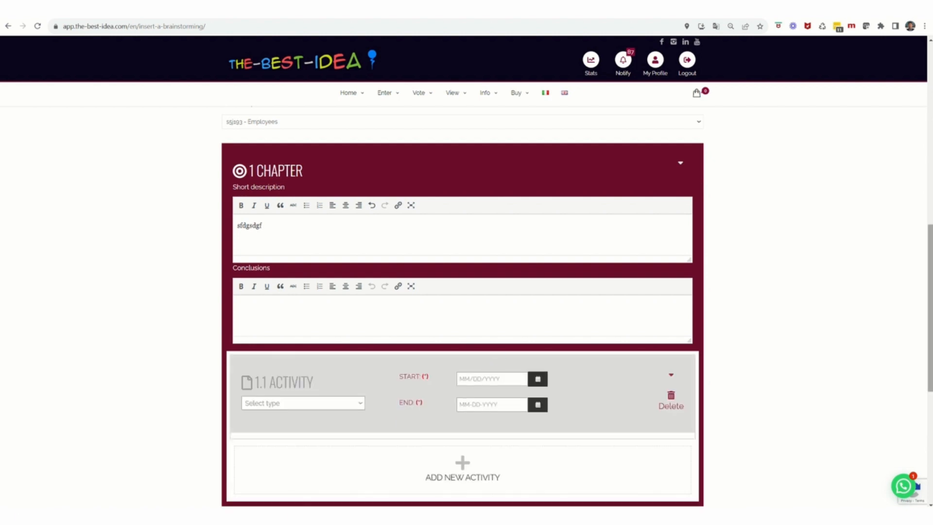
scroll(436, 273, "down", 2)
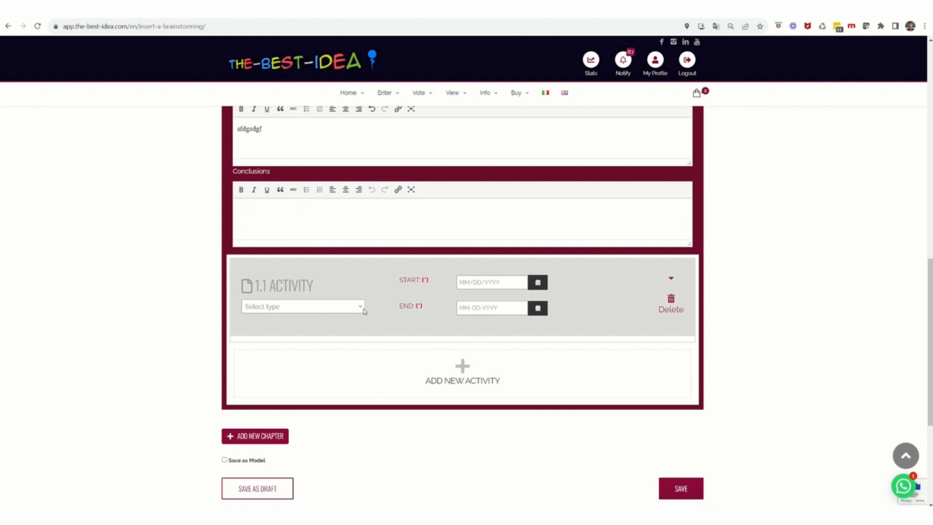
left_click(361, 312)
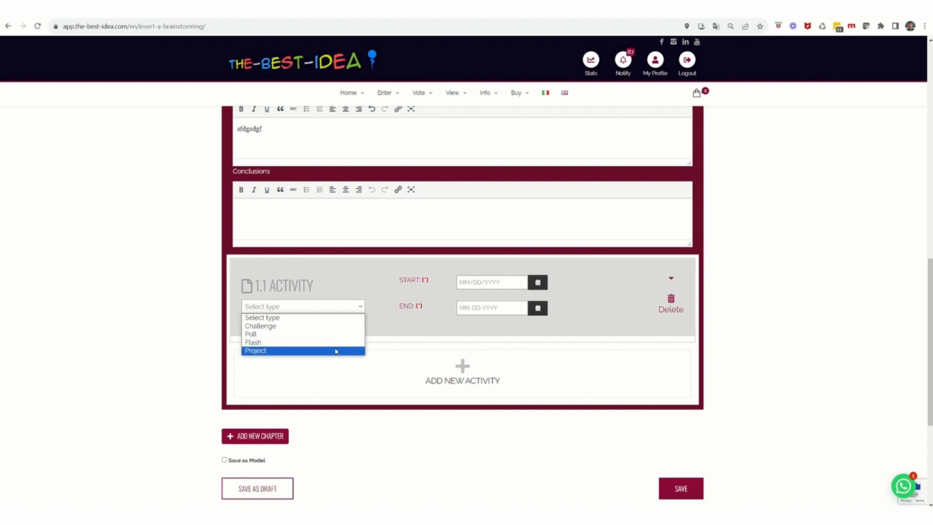
left_click(320, 326)
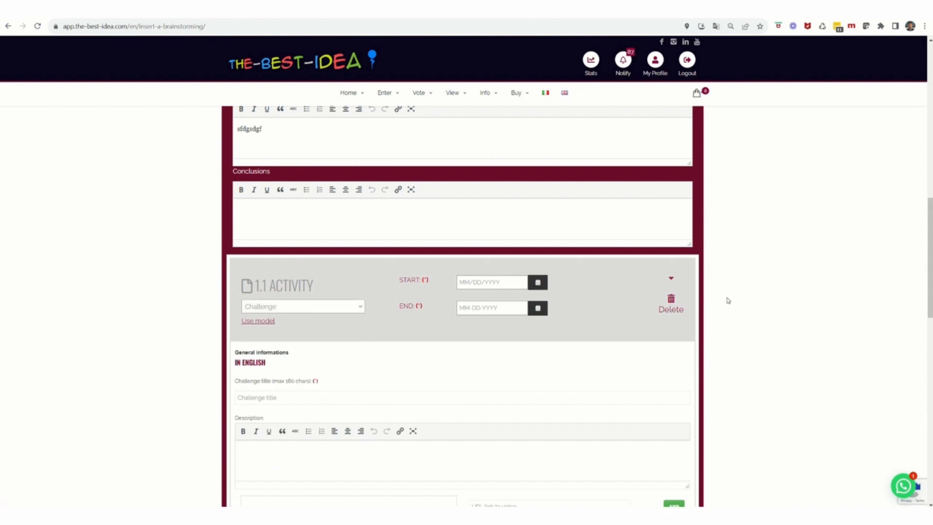
Title the challenge in activity 1.1 "first" and enter "wertyhtrh" as its description
left_click_drag(931, 278, 930, 312)
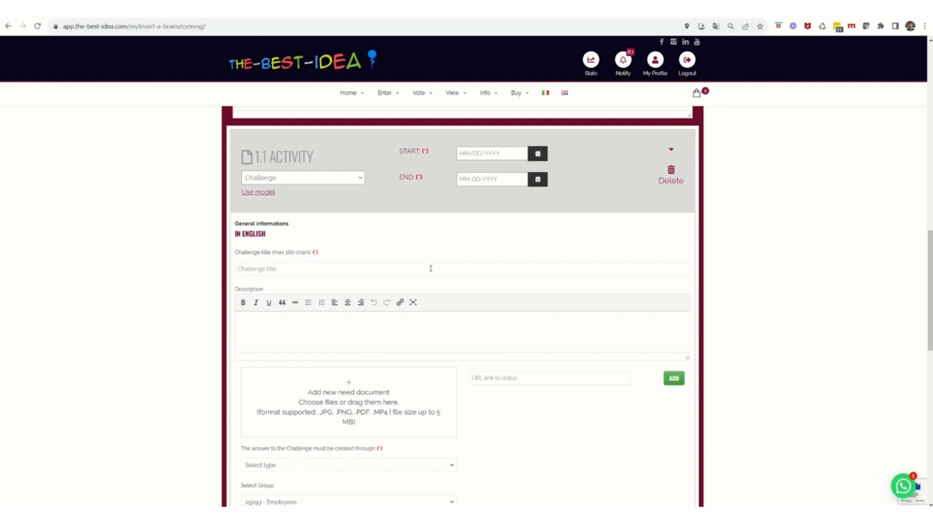
left_click(258, 269)
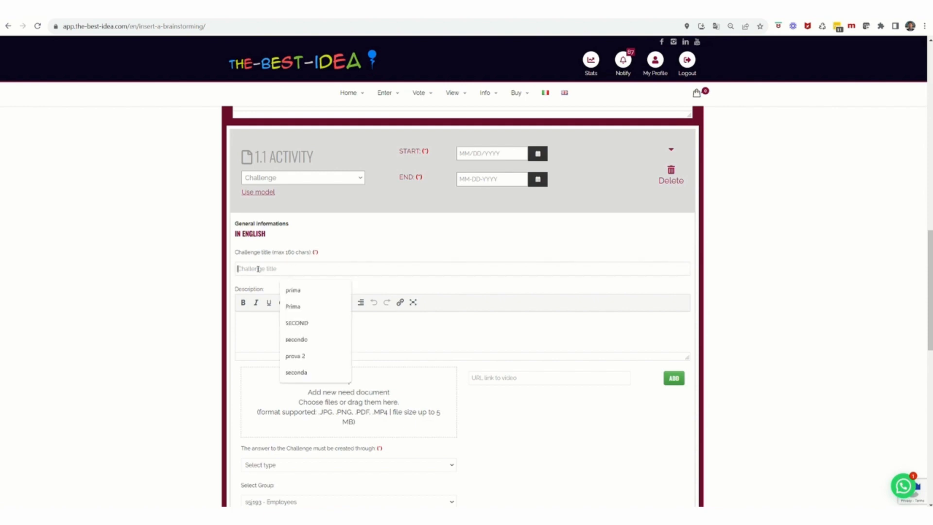
type("1")
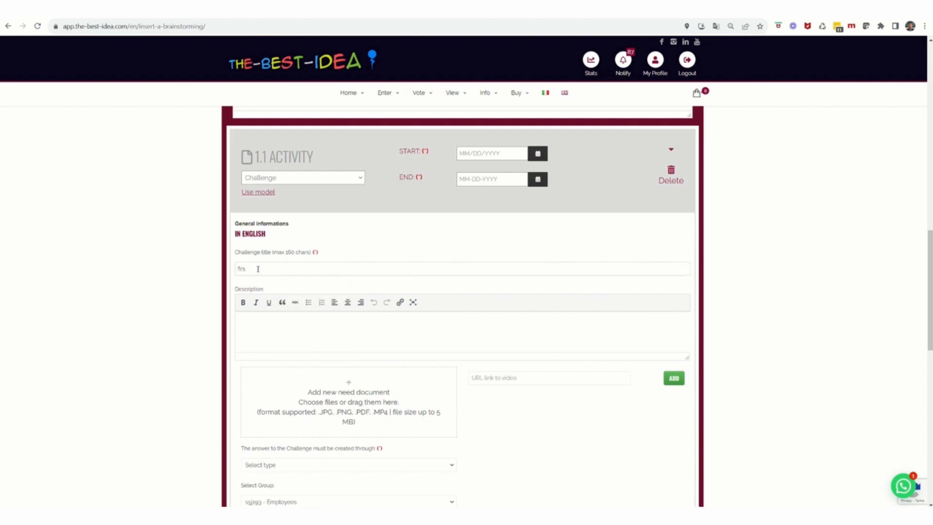
left_click(291, 326)
type("wertyhtrh")
Require answers to the challenge in activity 1.1 to be created through Flash
scroll(930, 291, "down", 3)
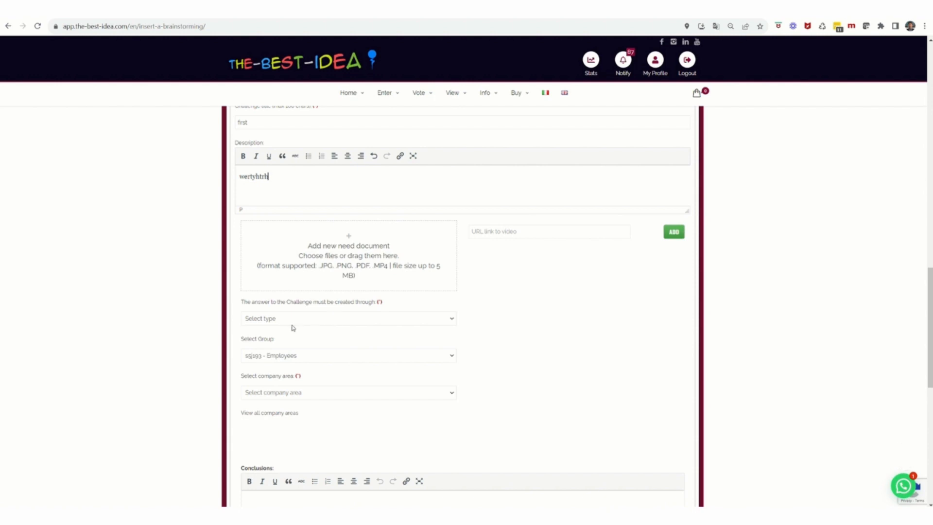
left_click(452, 319)
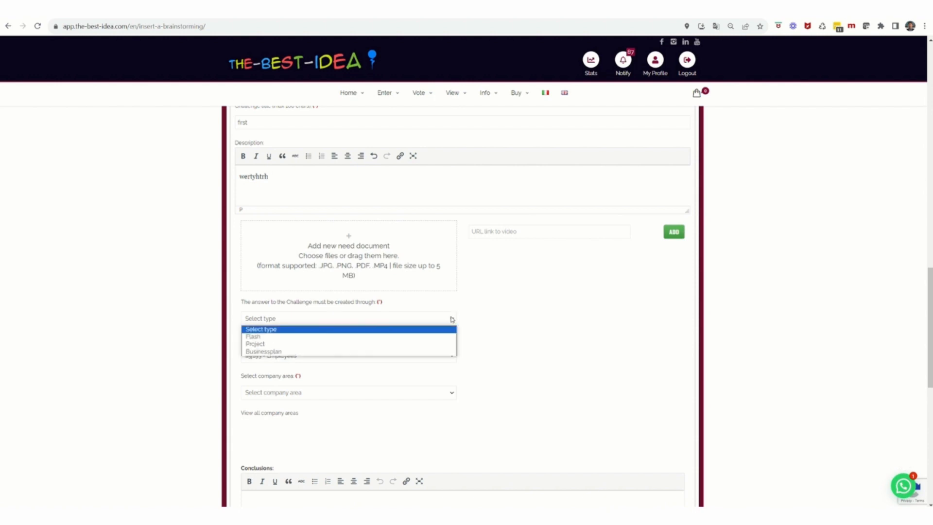
left_click(263, 337)
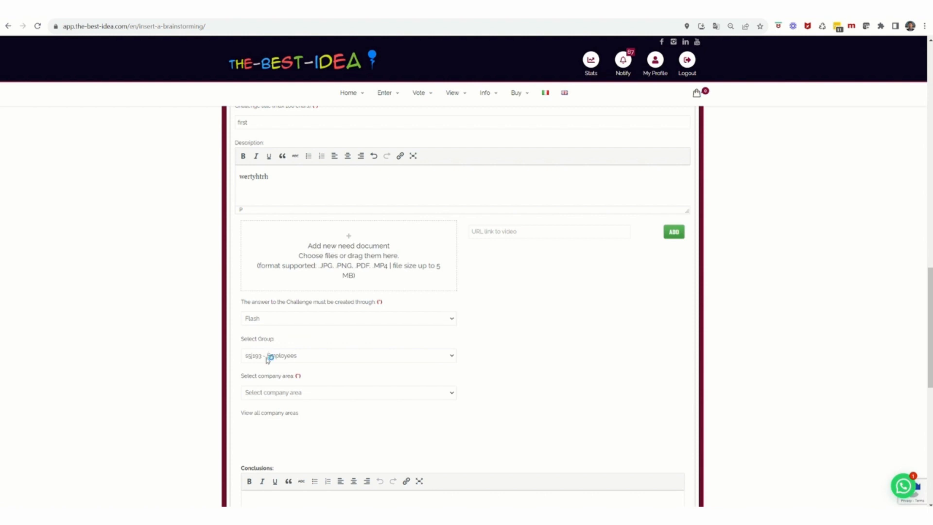
Assign the challenge to the Financing Committee and Projects Team group and the FOR COMMERCIAL AREA company area
left_click(269, 357)
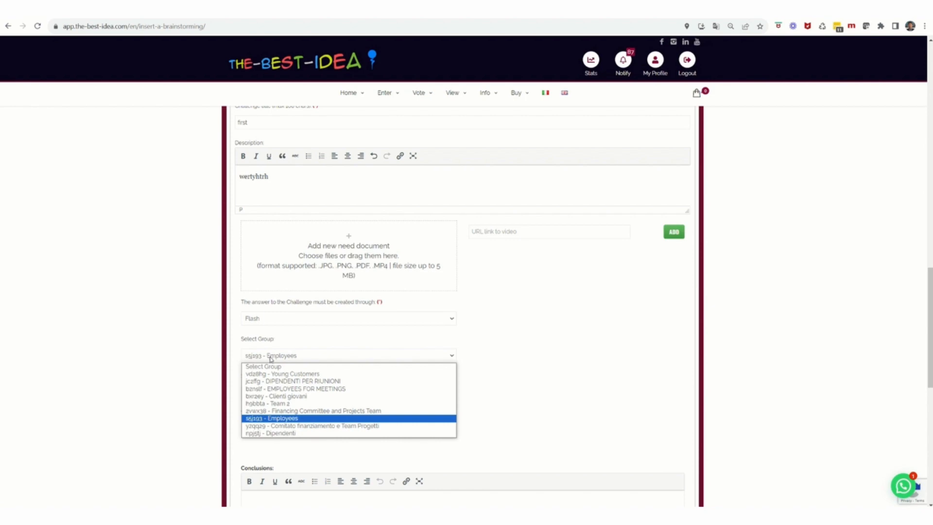
left_click(295, 412)
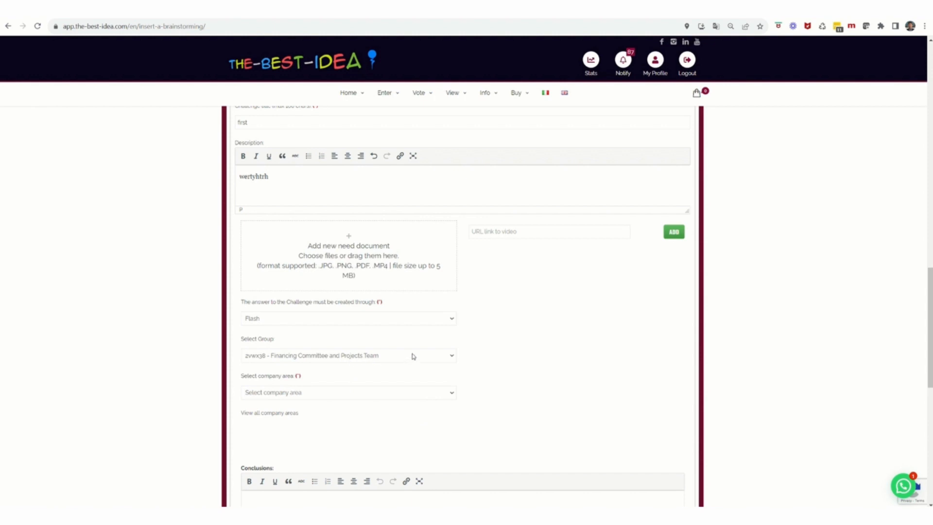
left_click(453, 395)
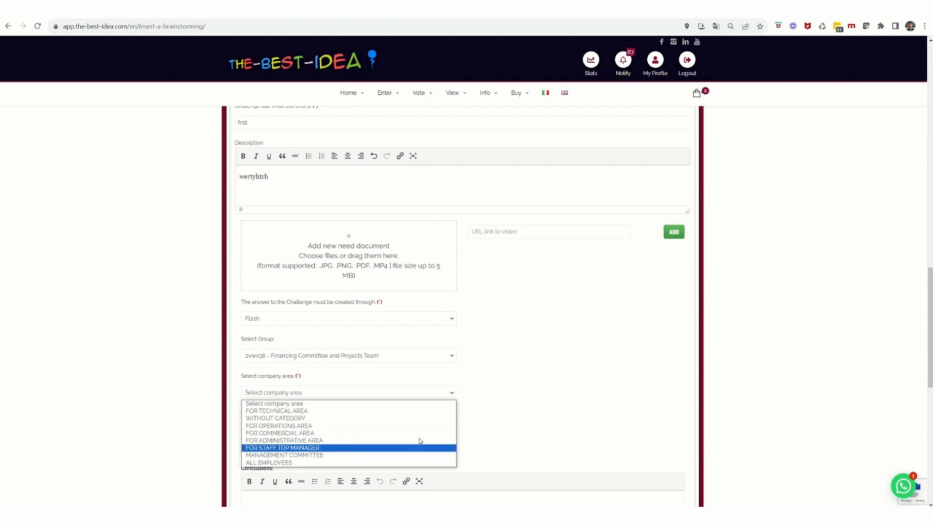
left_click(339, 434)
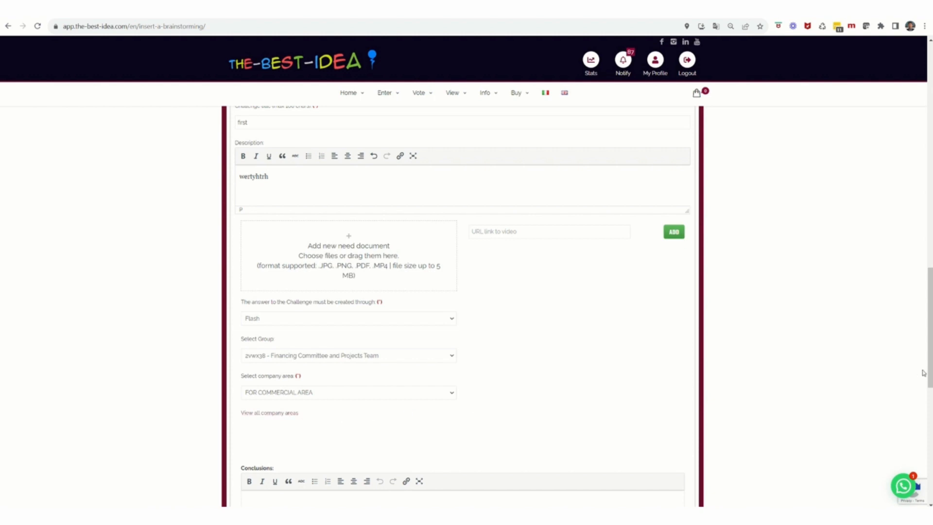
Add a second activity to chapter 1 and set its type to Poll
left_click_drag(930, 373, 929, 399)
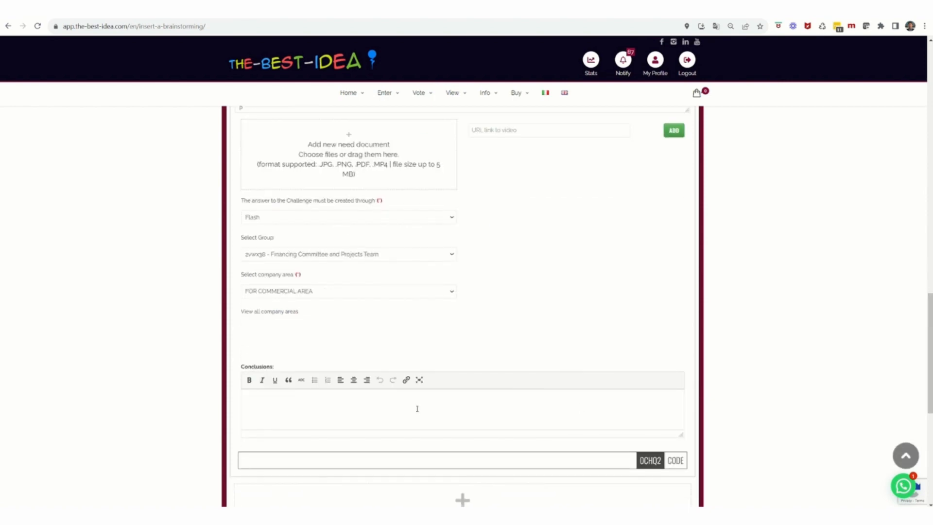
left_click(318, 404)
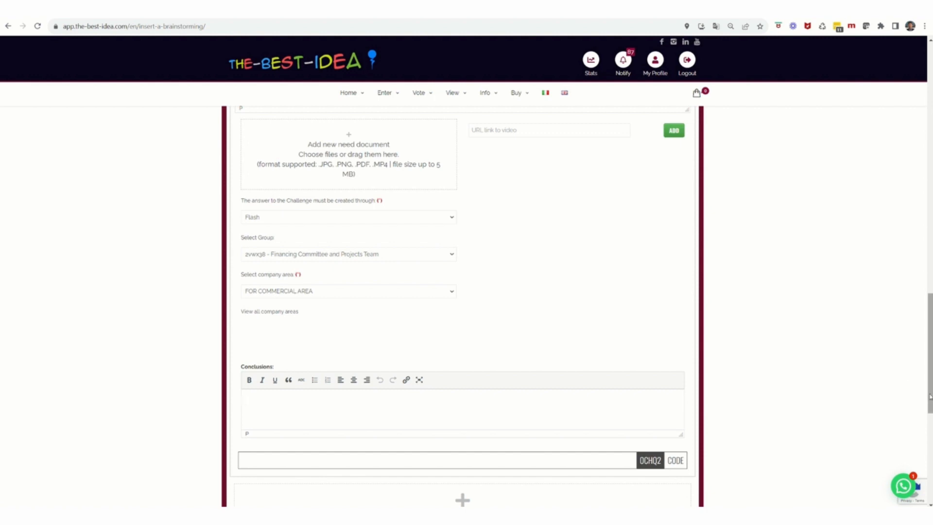
left_click_drag(930, 397, 930, 419)
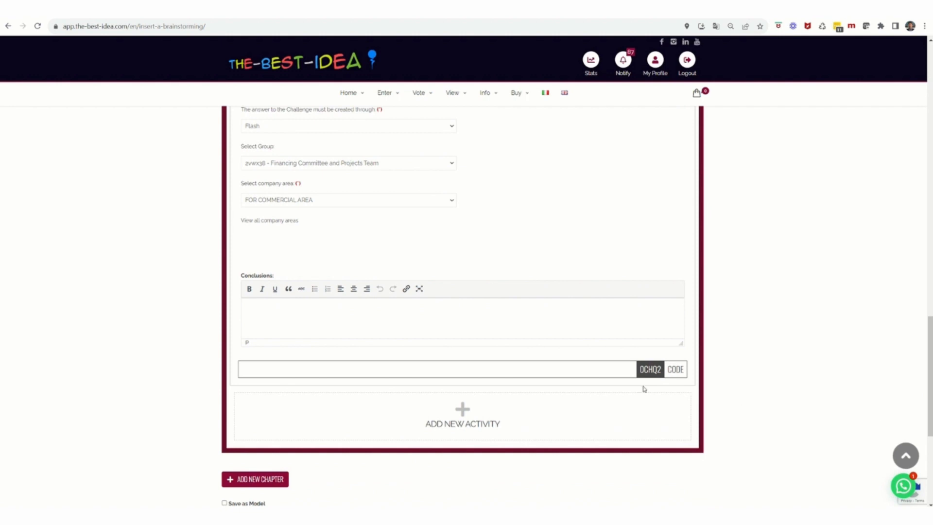
left_click(454, 429)
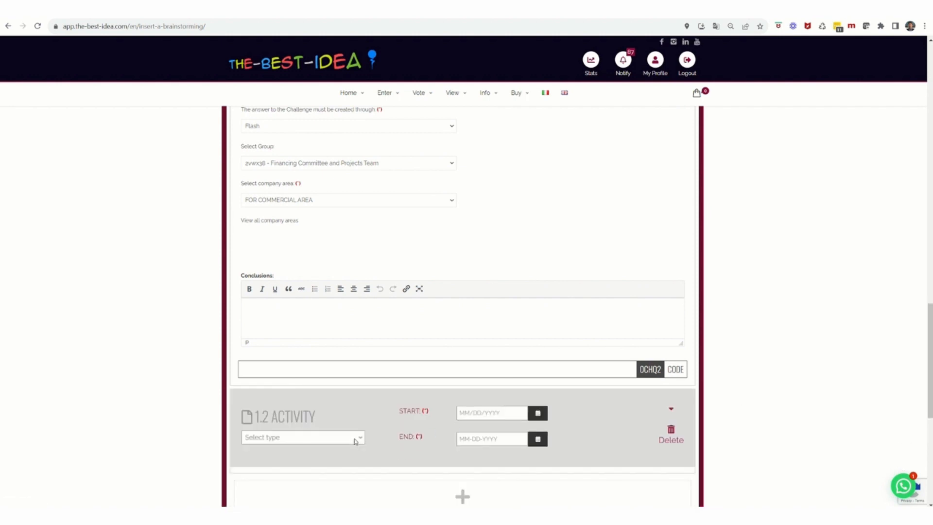
left_click(361, 439)
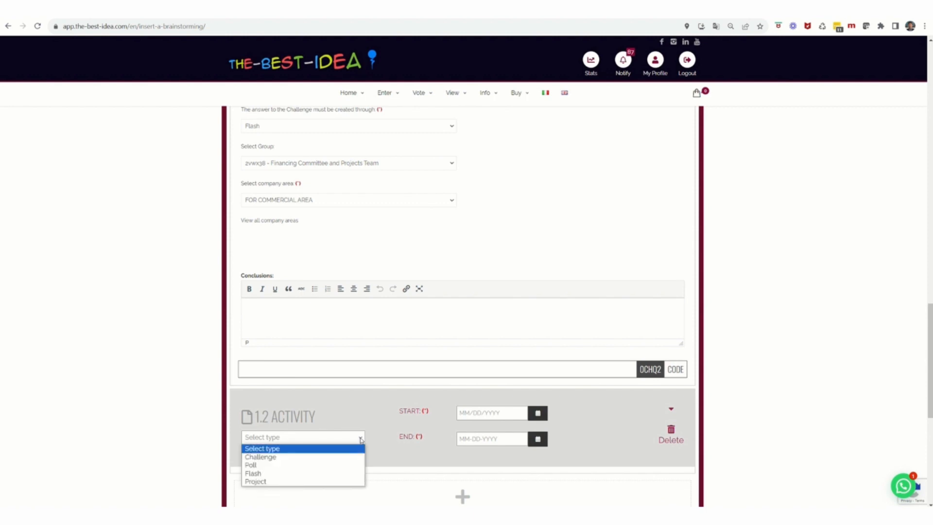
left_click(277, 469)
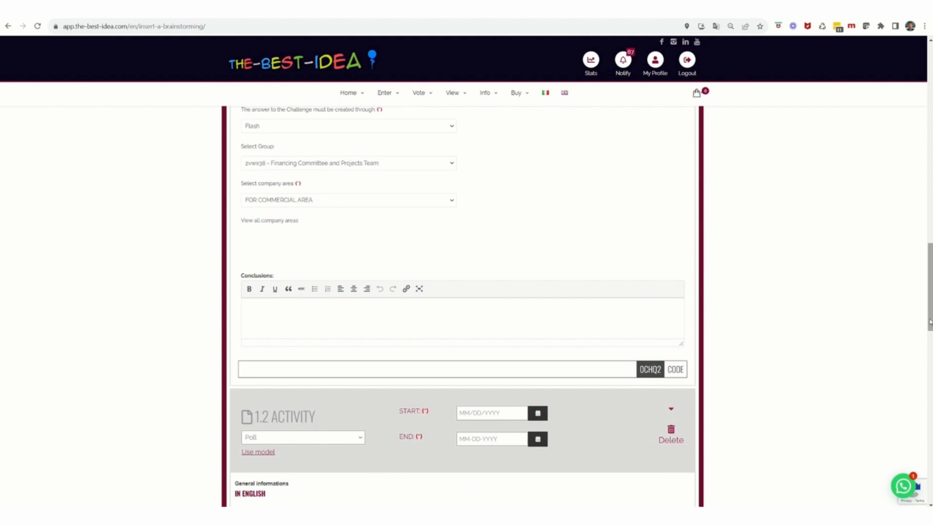
Title the poll in activity 1.2 "second" and enter "wgwreg" as its description
left_click_drag(930, 321, 930, 370)
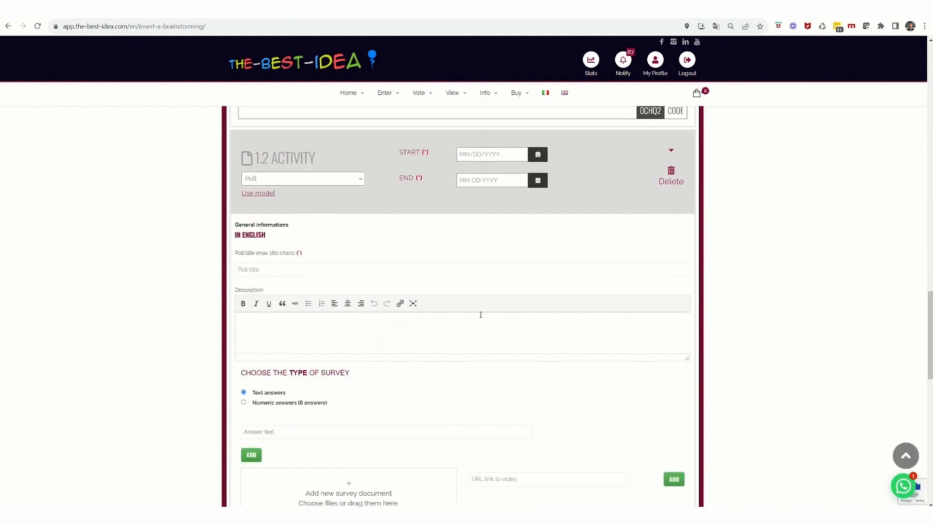
left_click(263, 270)
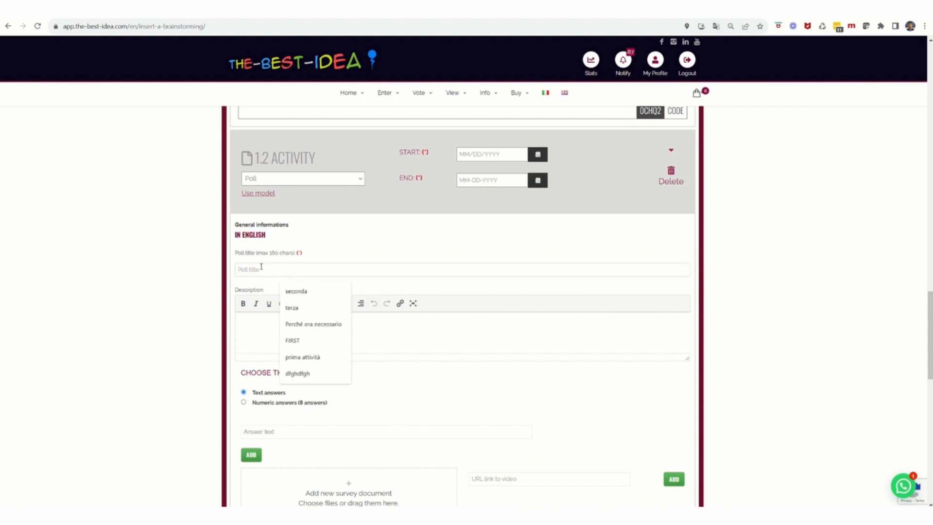
type("sdsd")
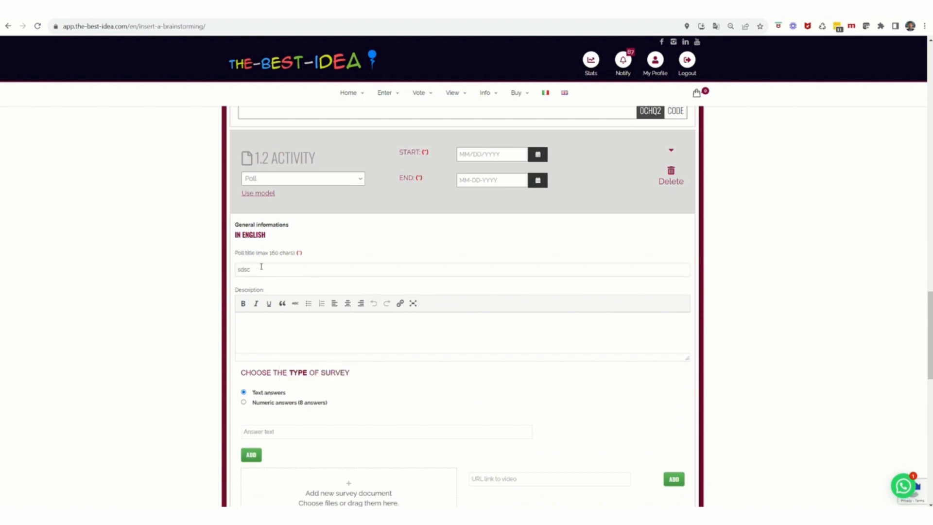
key("BackSpace")
key("BackSpace")
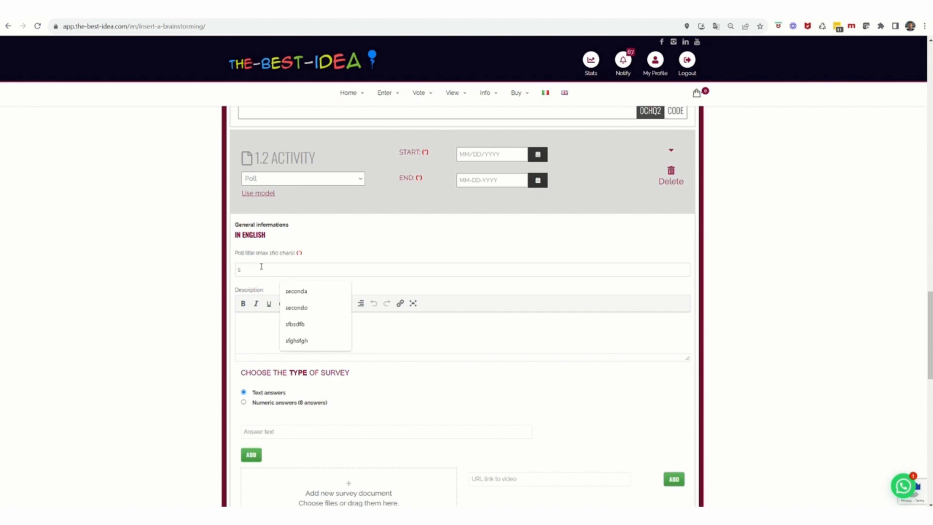
type("econd")
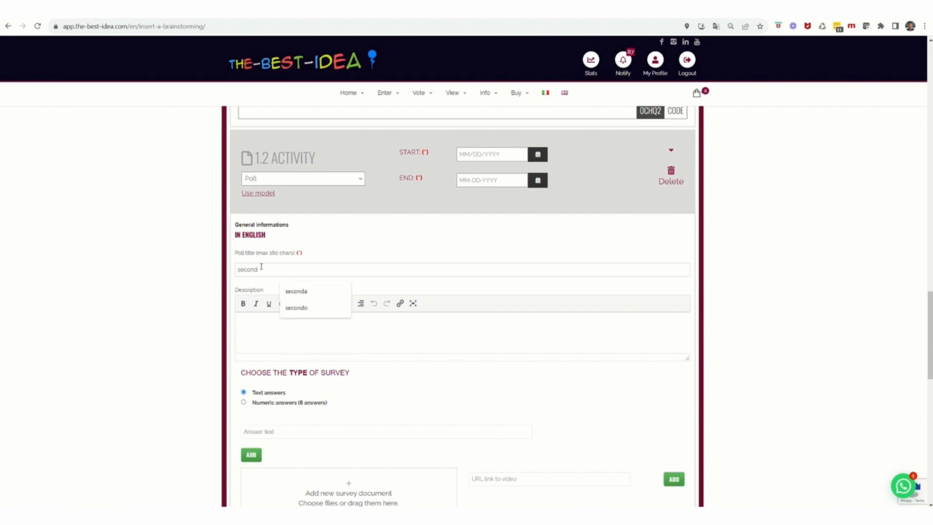
left_click(284, 337)
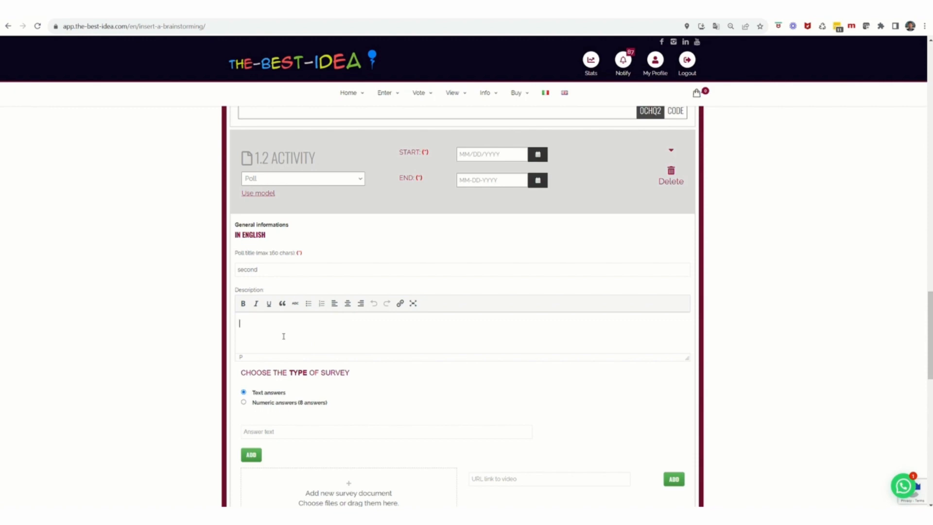
type("wgwreg")
Switch the poll's survey type to numeric answers and back to text answers
left_click(244, 403)
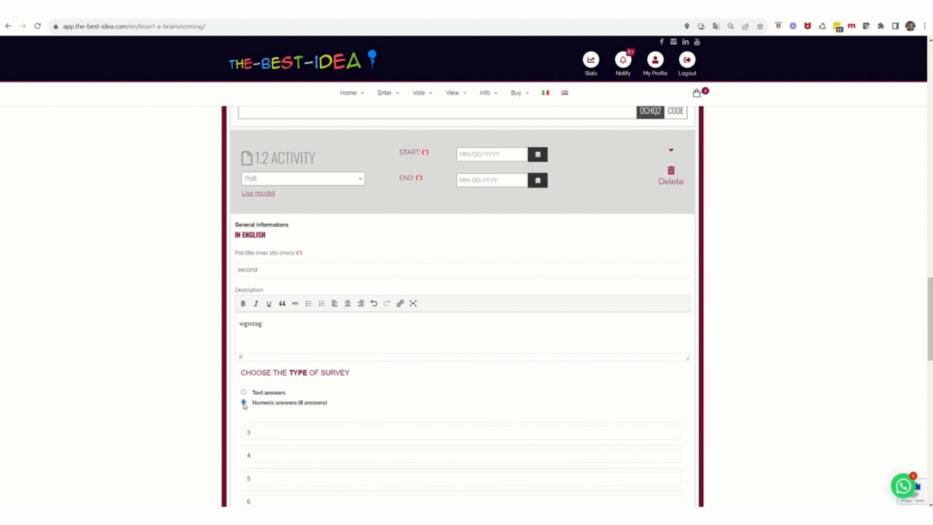
scroll(494, 383, "down", 3)
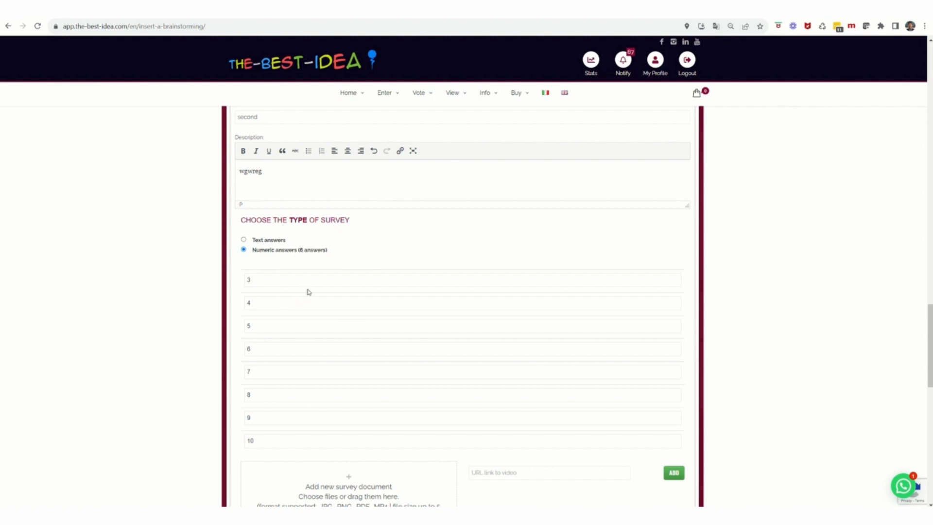
left_click(243, 240)
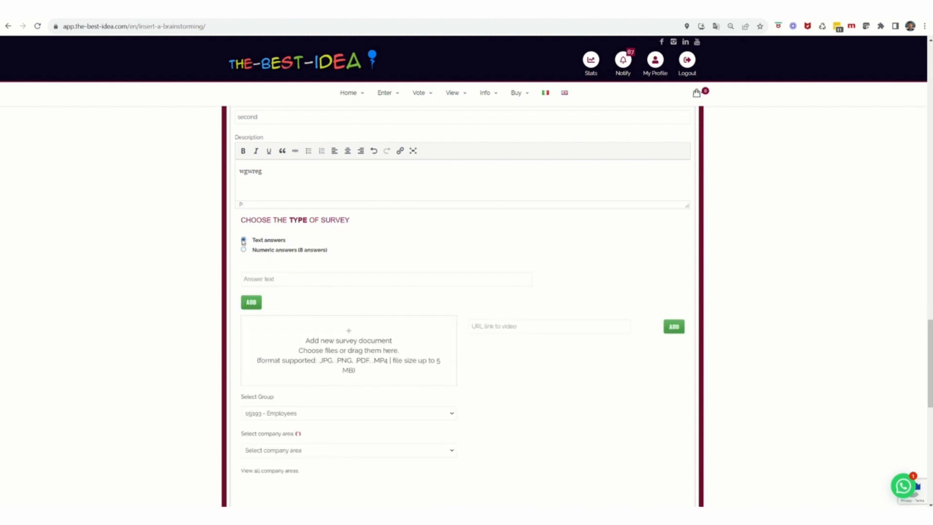
Enter "dafsgdsg" as the poll's first text answer and add a second answer, "gf3g3fg"
left_click(255, 280)
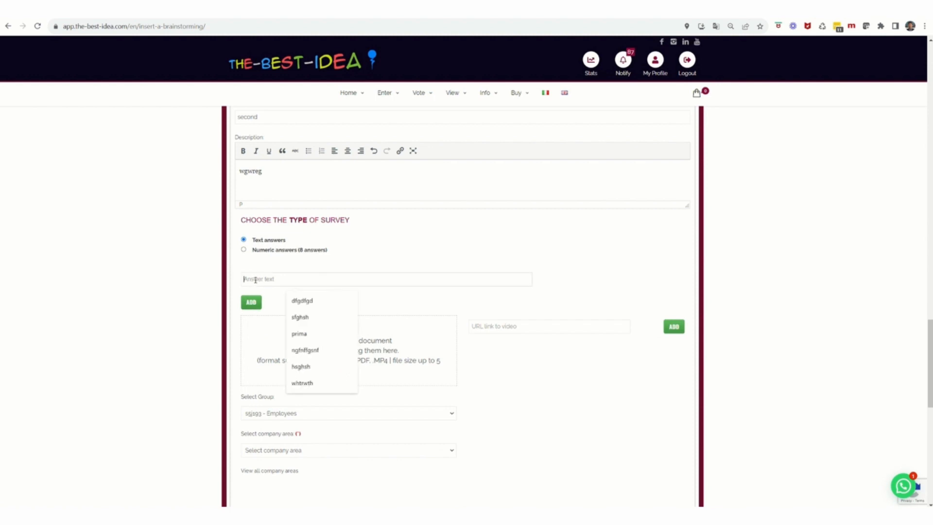
type("dafsgdsg")
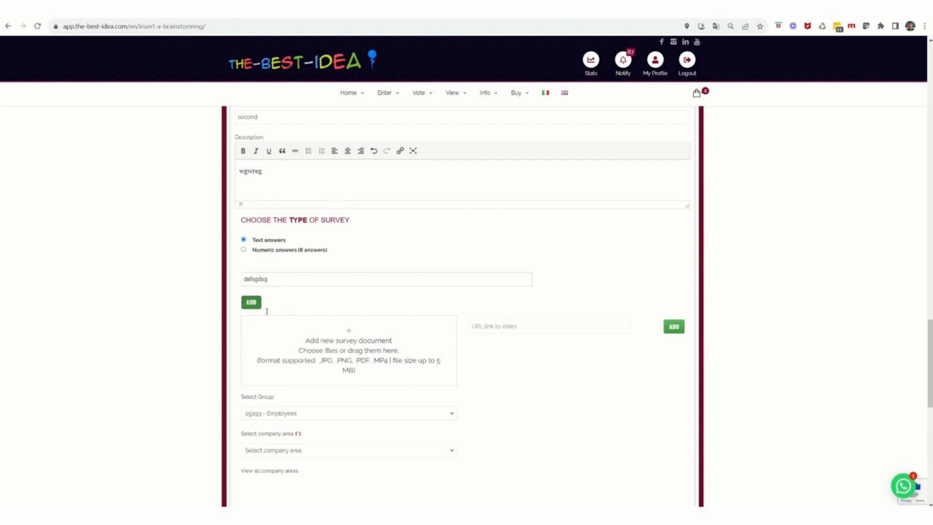
left_click(255, 302)
left_click(255, 301)
type("gf3g3fg")
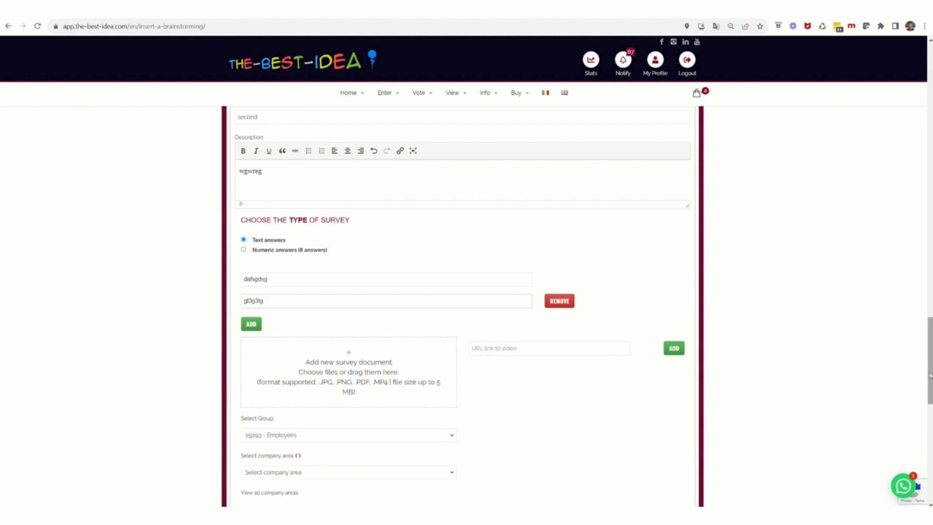
Add a second chapter to the brainstorming below chapter 1
scroll(930, 375, "down", 3)
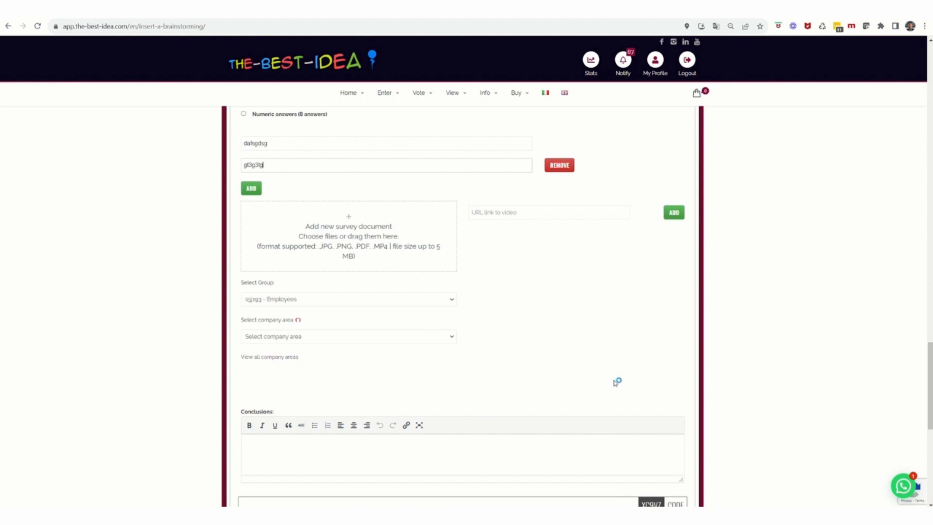
scroll(616, 382, "down", 6)
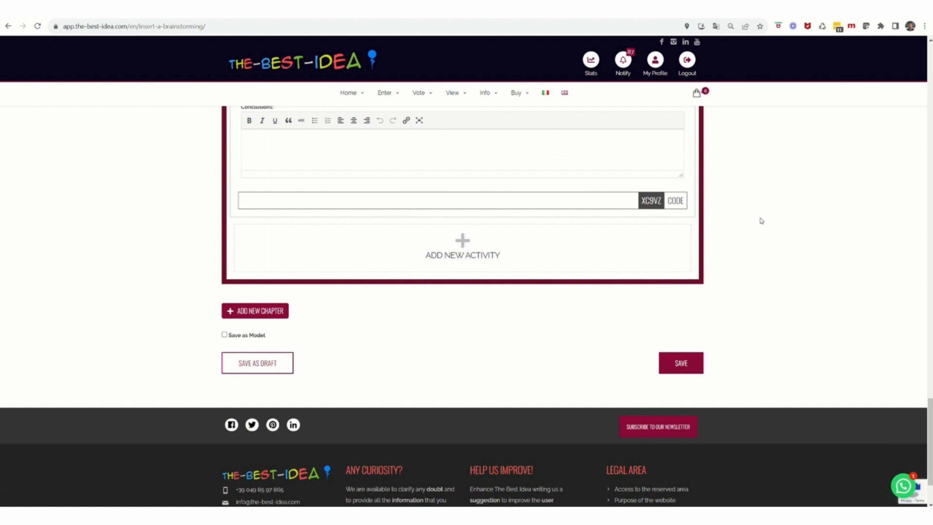
left_click(269, 313)
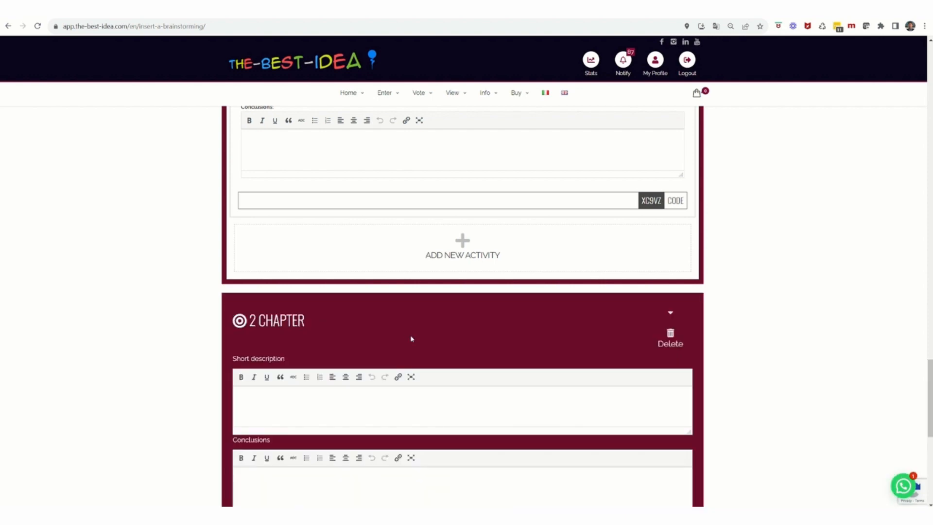
Add a third activity to chapter 1 and set its type to Flash
scroll(429, 350, "down", 3)
scroll(428, 347, "up", 3)
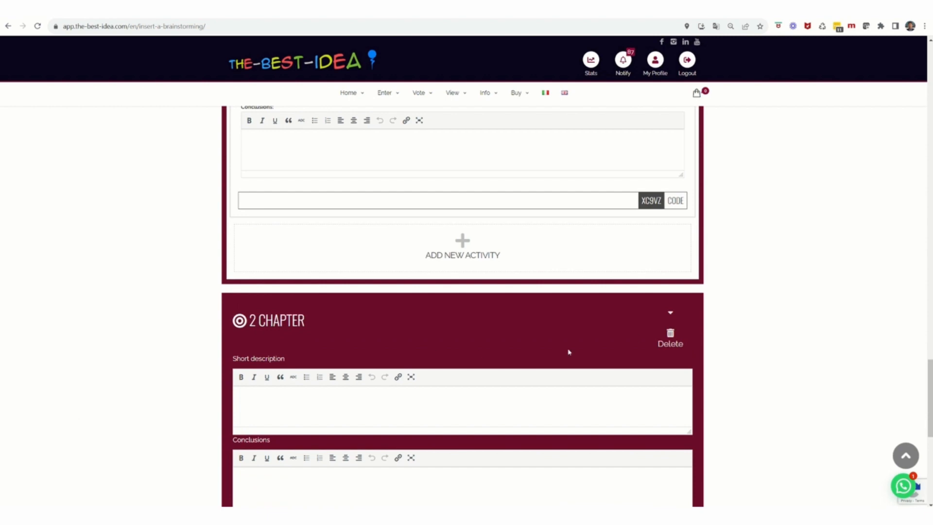
scroll(709, 316, "up", 3)
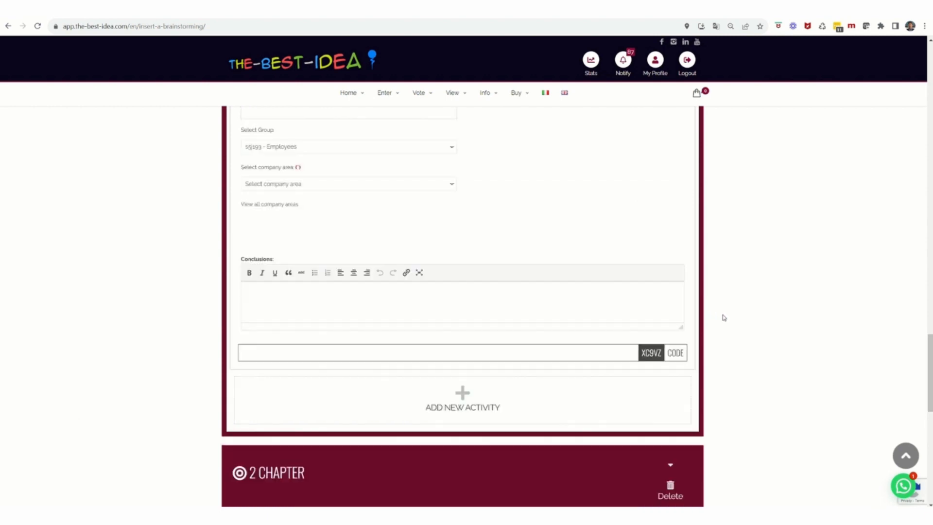
scroll(724, 318, "down", 3)
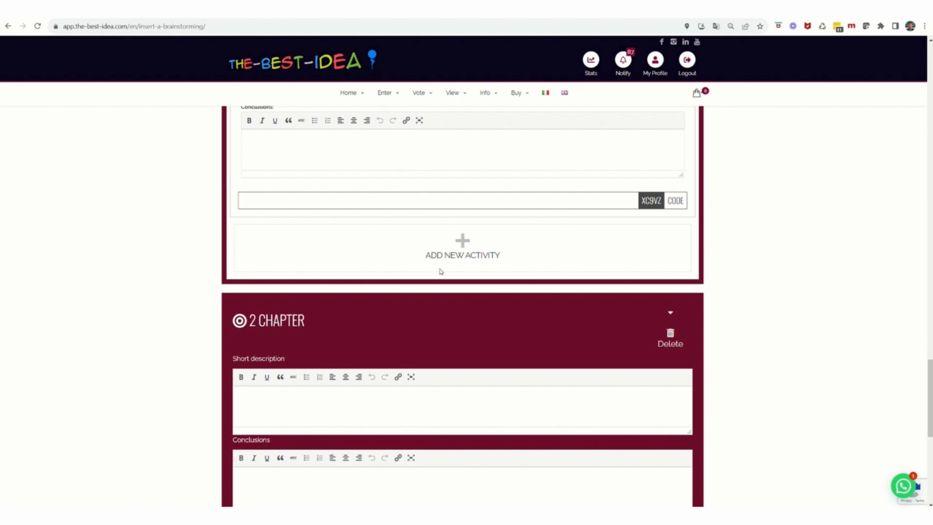
left_click(472, 257)
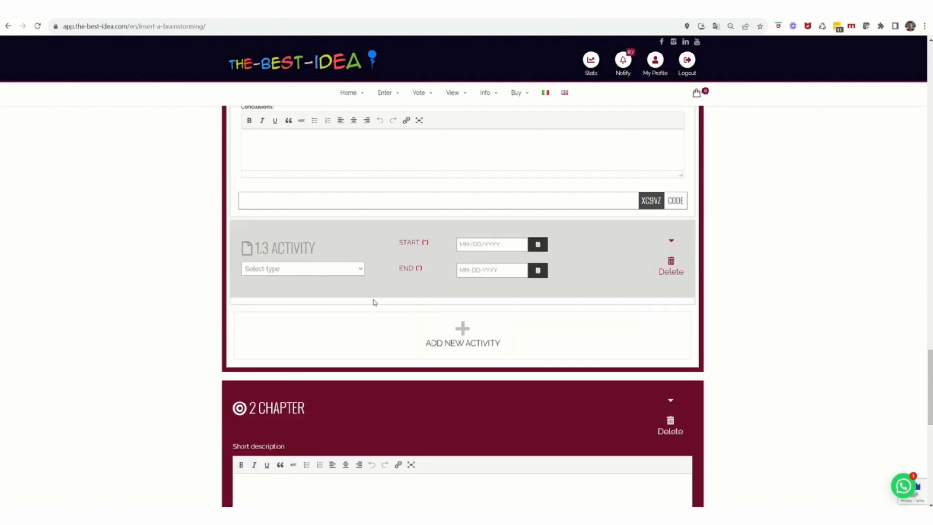
left_click(302, 269)
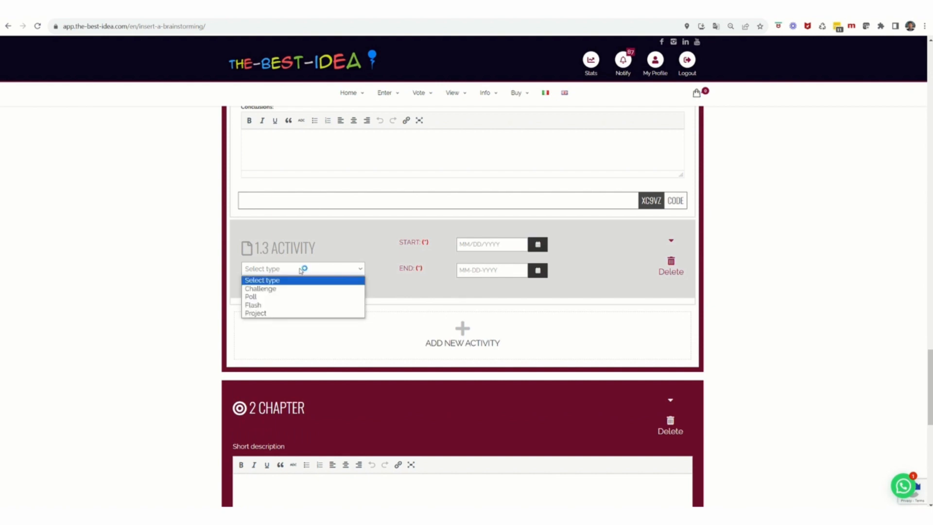
left_click(261, 306)
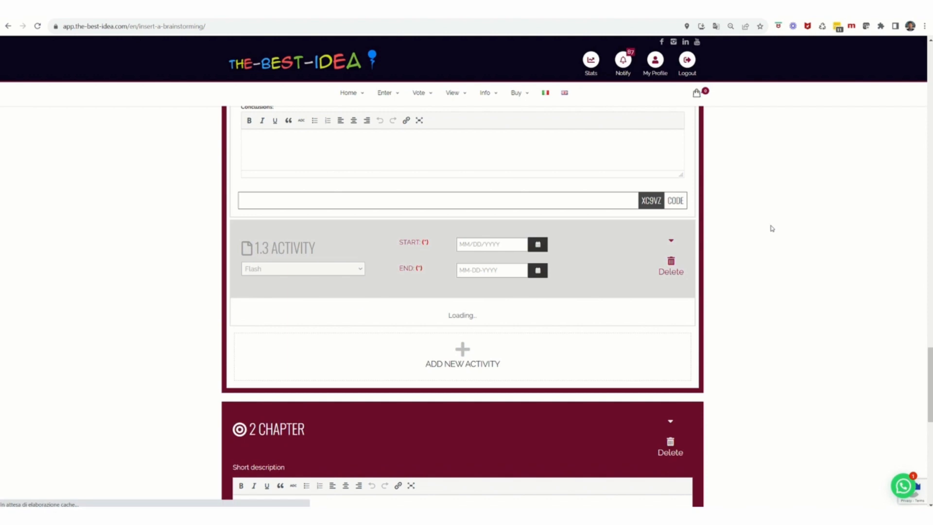
Collapse the details of activities 1.3, 1.2 and 1.1 in chapter 1
left_click(670, 242)
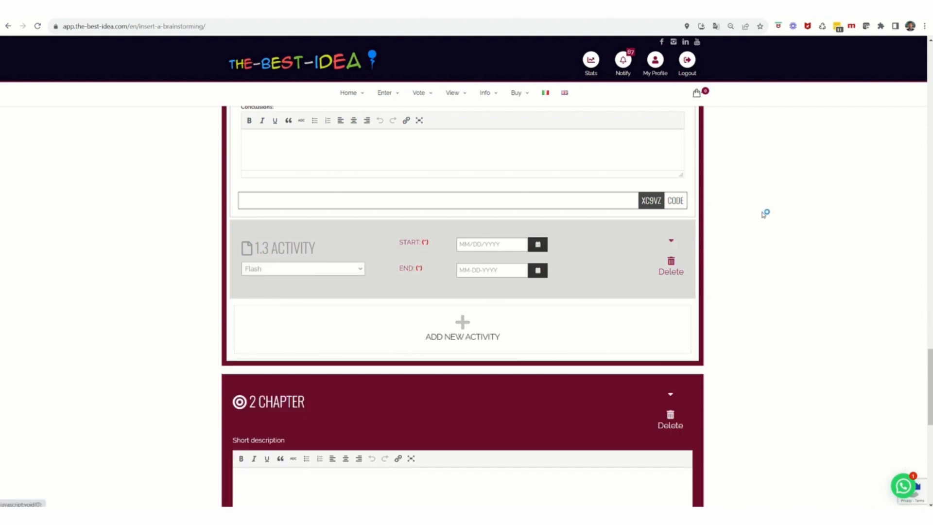
scroll(764, 213, "up", 6)
scroll(765, 214, "up", 6)
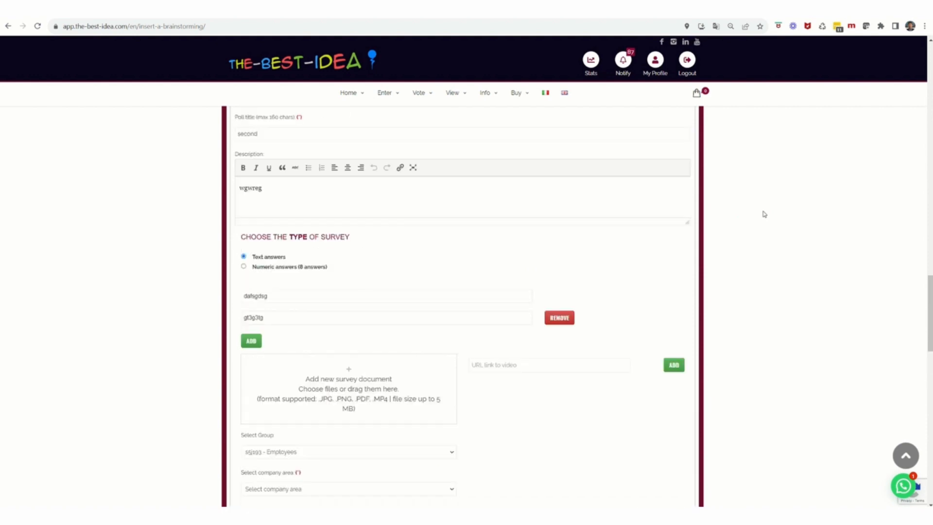
left_click(671, 173)
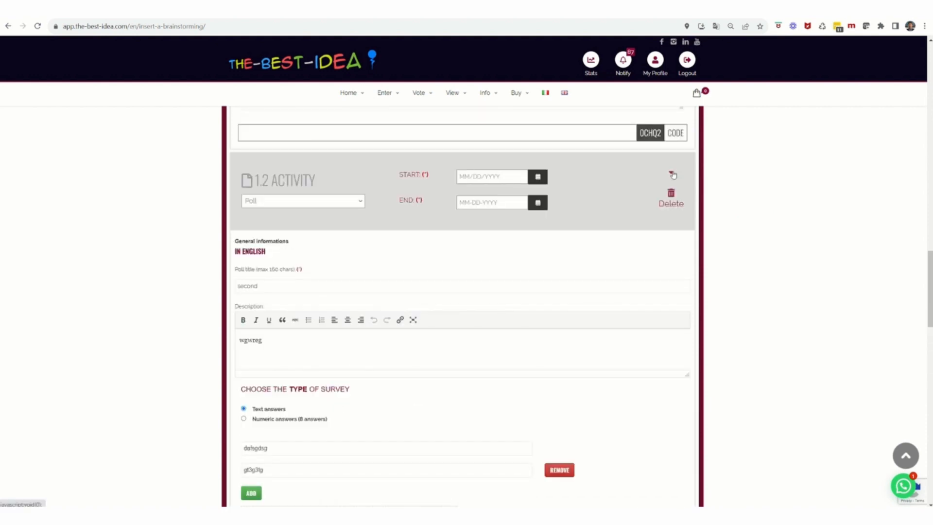
scroll(727, 202, "up", 6)
scroll(726, 202, "up", 9)
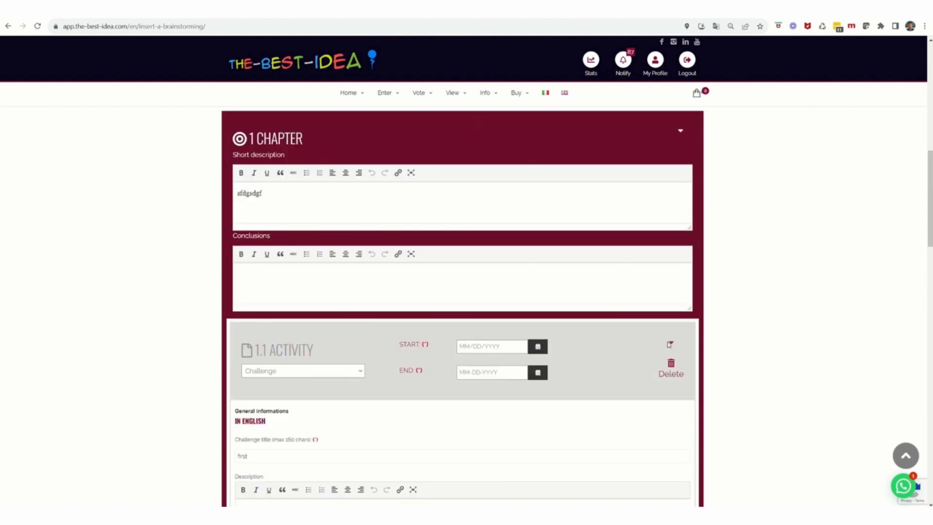
left_click(670, 344)
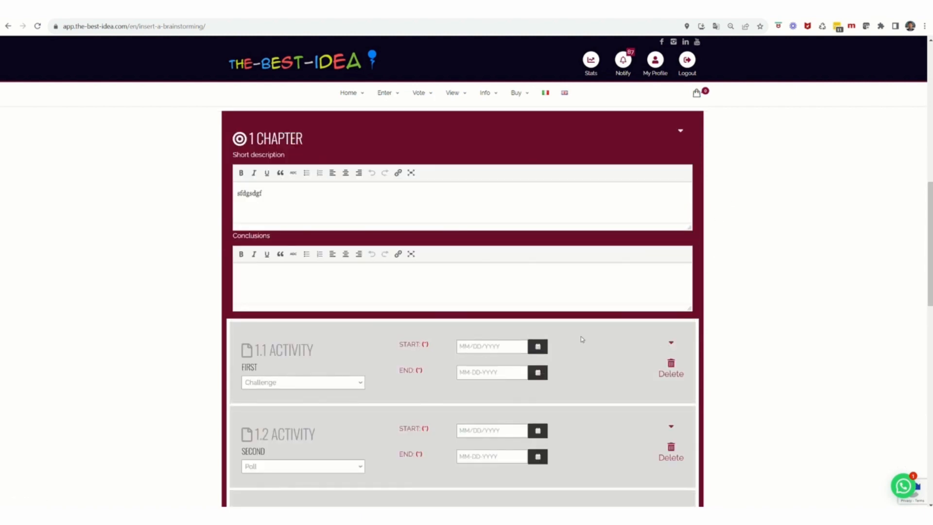
Reorder chapter 1's activities by moving the Challenge "first" below the Poll "second"
scroll(582, 339, "down", 3)
left_click_drag(304, 206, 303, 268)
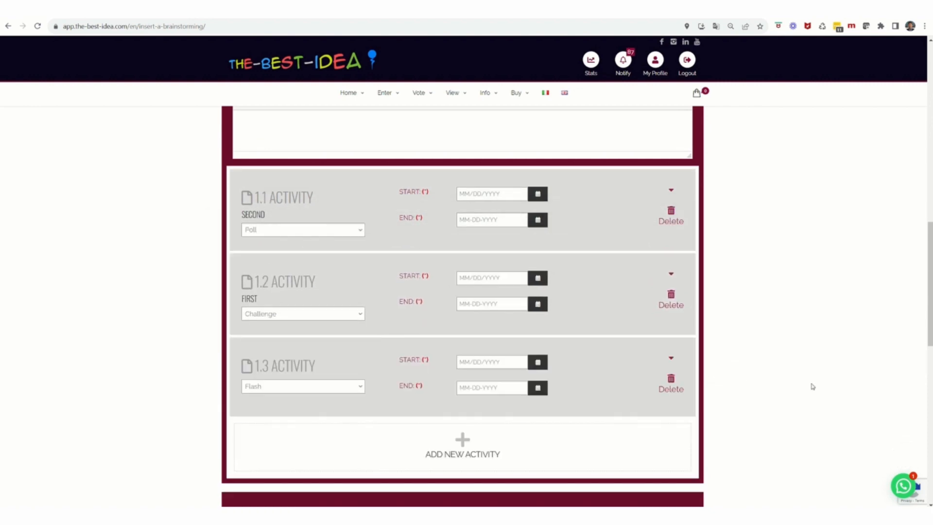
Enable saving the brainstorming as a model
left_click_drag(929, 320, 920, 402)
scroll(920, 402, "down", 3)
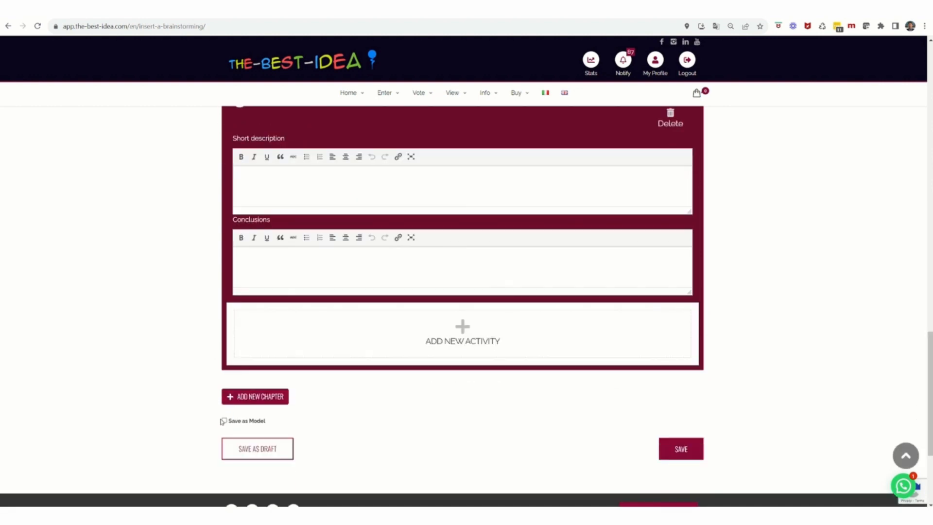
left_click(224, 421)
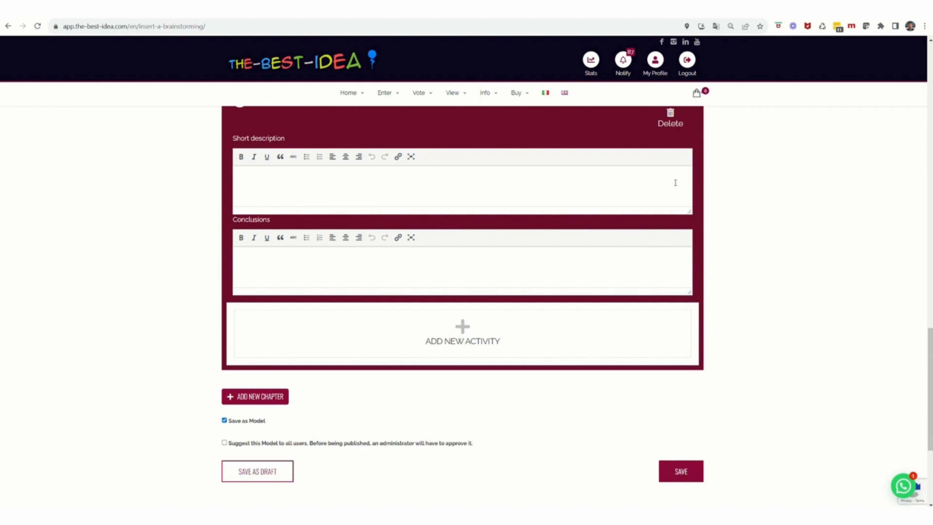
Delete the empty second chapter and save the brainstorming as a draft
left_click(671, 125)
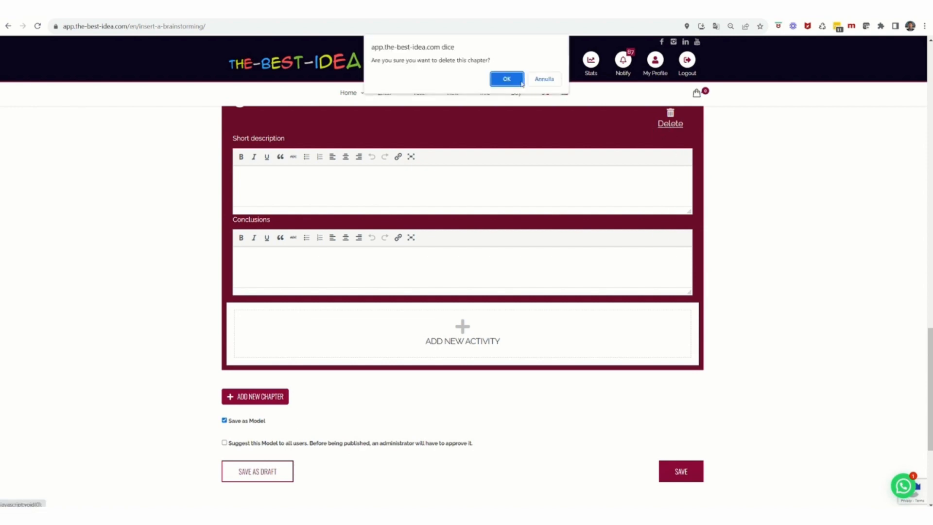
key("Return")
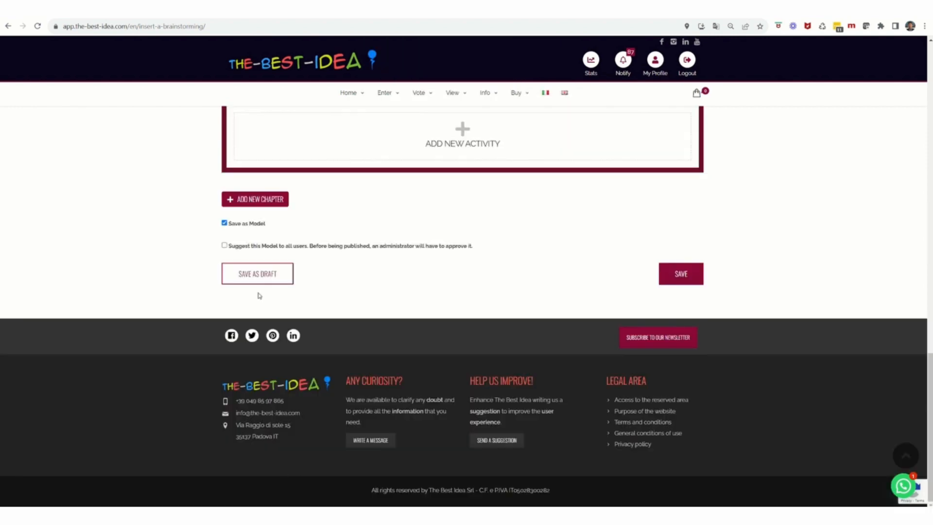
left_click(254, 275)
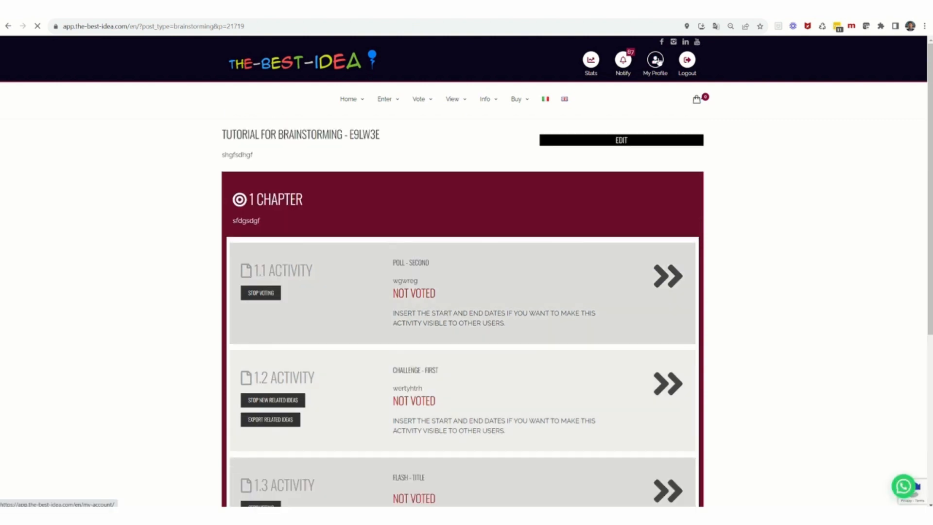
Open the newest "Tutorial for Brainstorming" draft for editing from the profile's brainstorming drafts
left_click(657, 60)
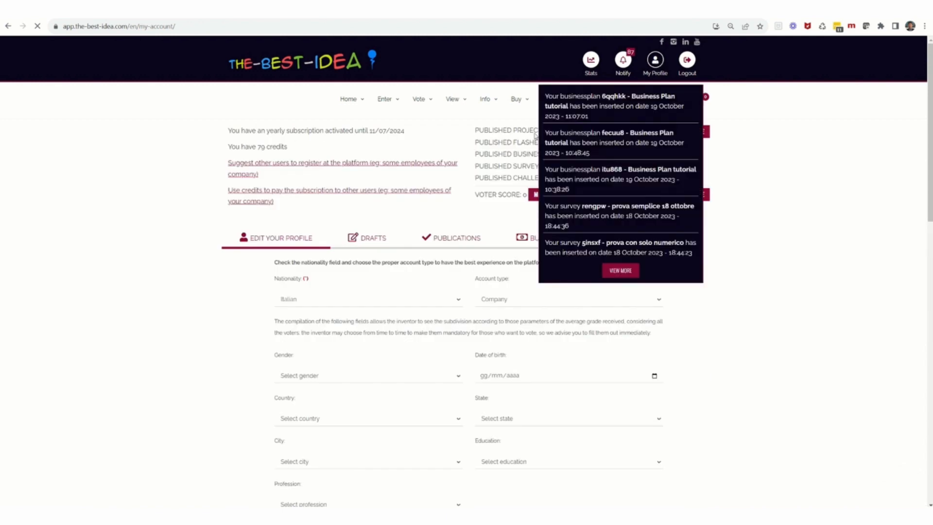
left_click(365, 323)
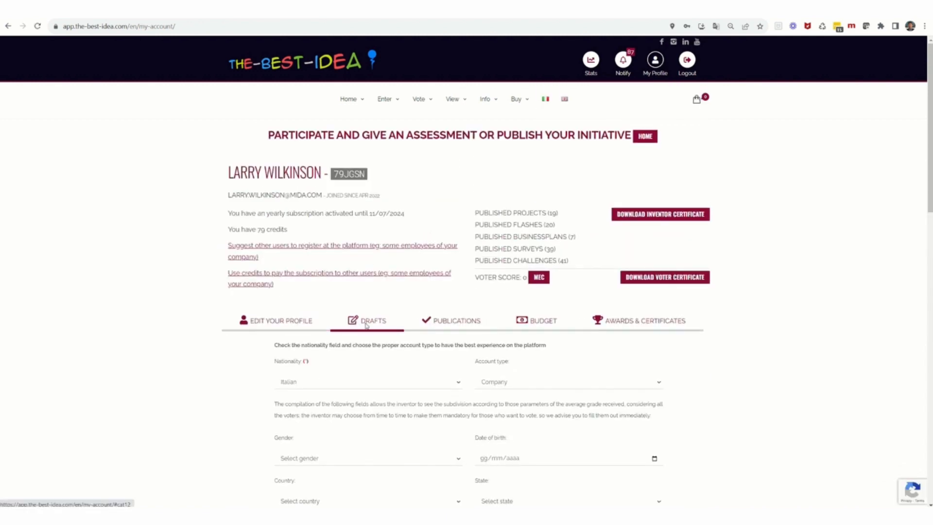
left_click(593, 344)
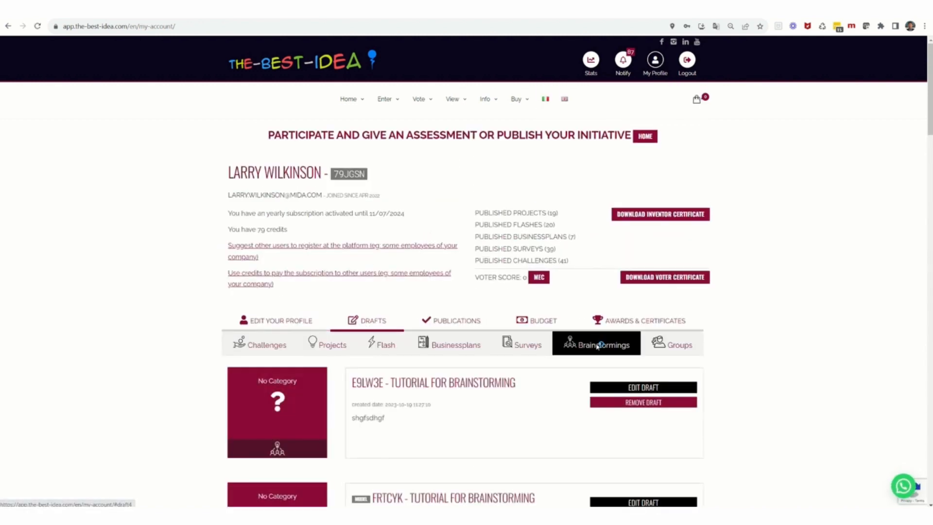
left_click(640, 392)
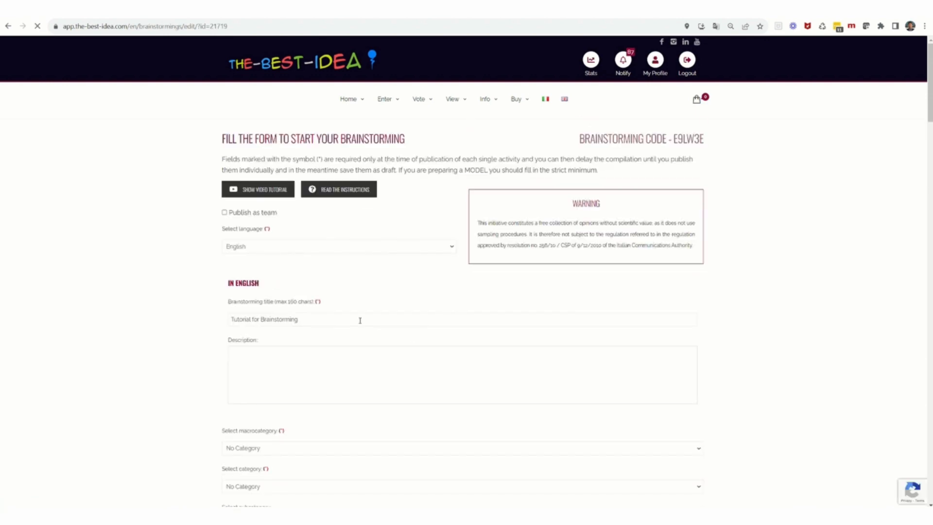
Set the title of Flash activity 1.3 to "Titlesfgds" and enter "grteg" as its description
scroll(361, 321, "down", 3)
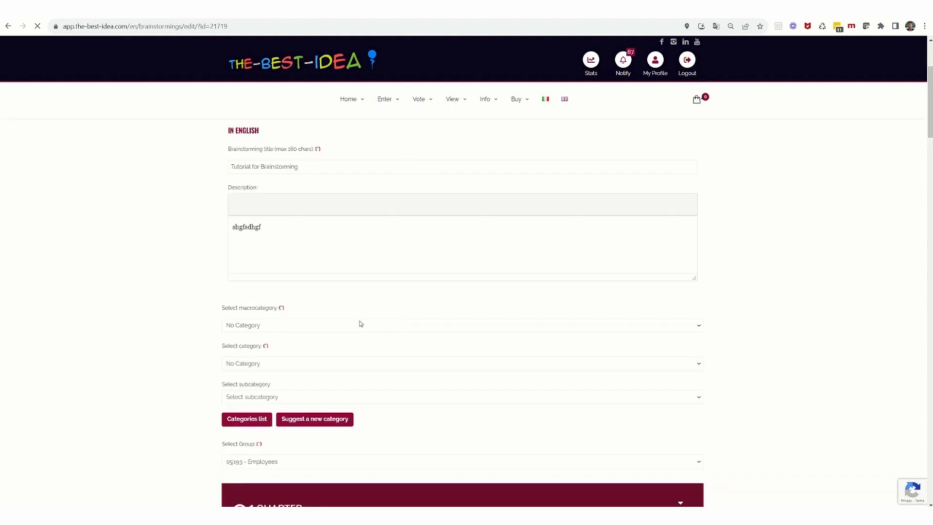
scroll(360, 324, "down", 6)
scroll(360, 323, "down", 15)
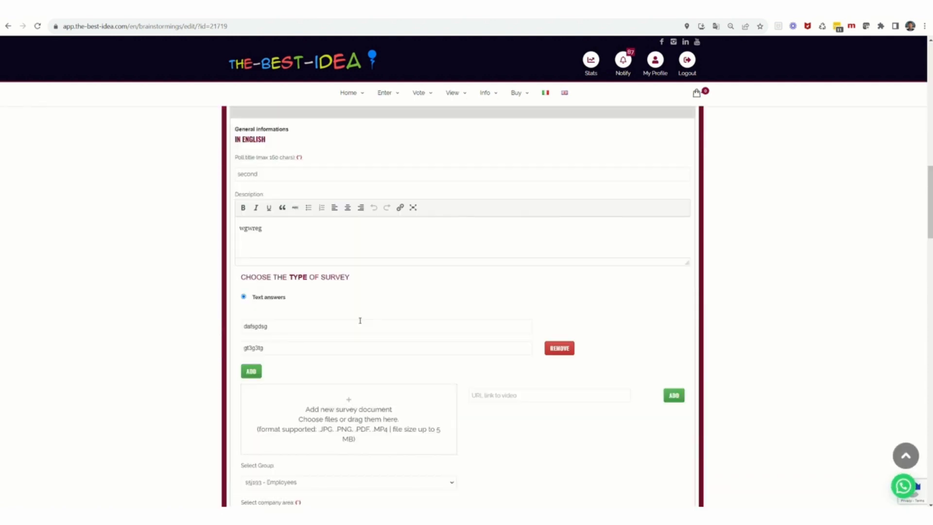
scroll(361, 323, "down", 10)
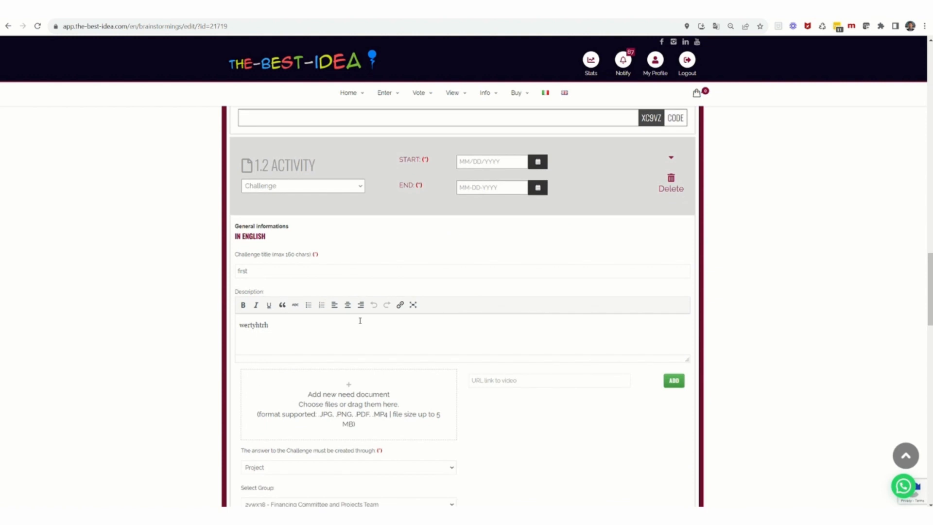
scroll(360, 323, "down", 3)
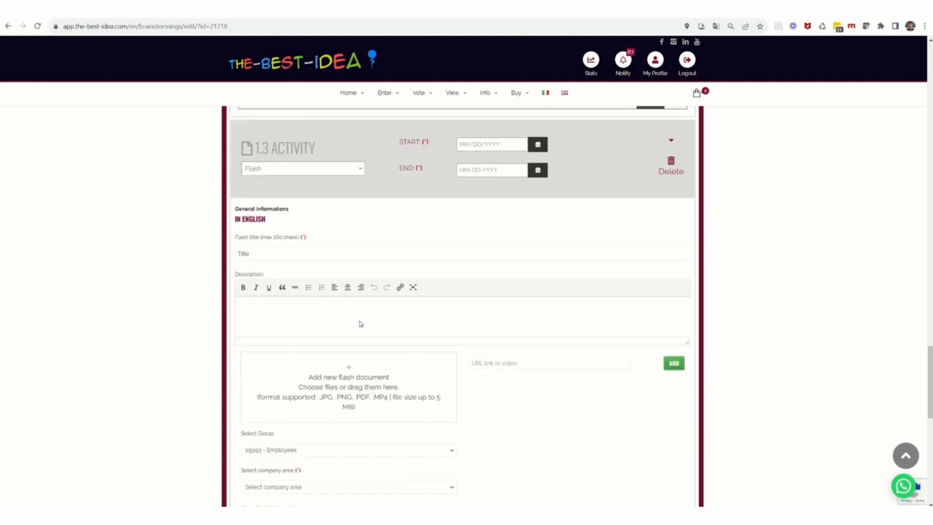
left_click(283, 257)
type("Titlesfgds")
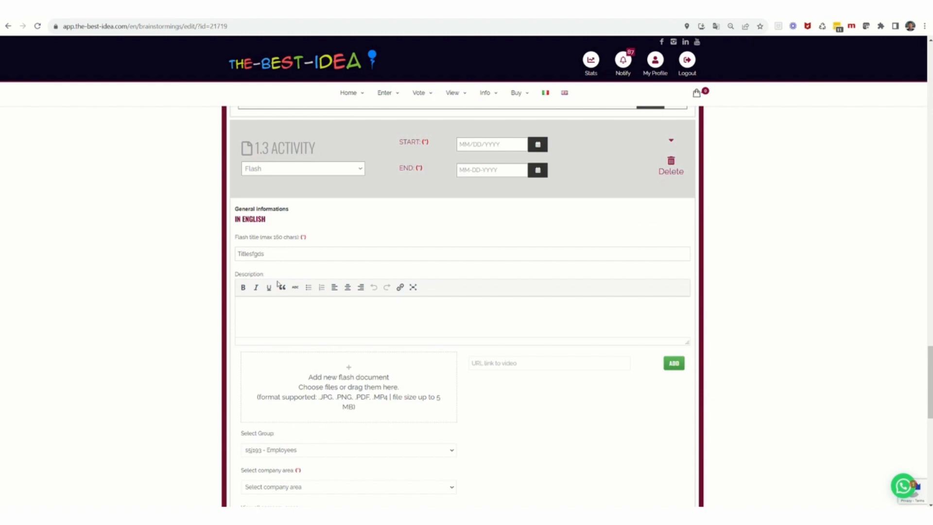
left_click(282, 312)
type("grteg")
Save the edited brainstorming as a draft and look over its resulting page
scroll(333, 348, "down", 15)
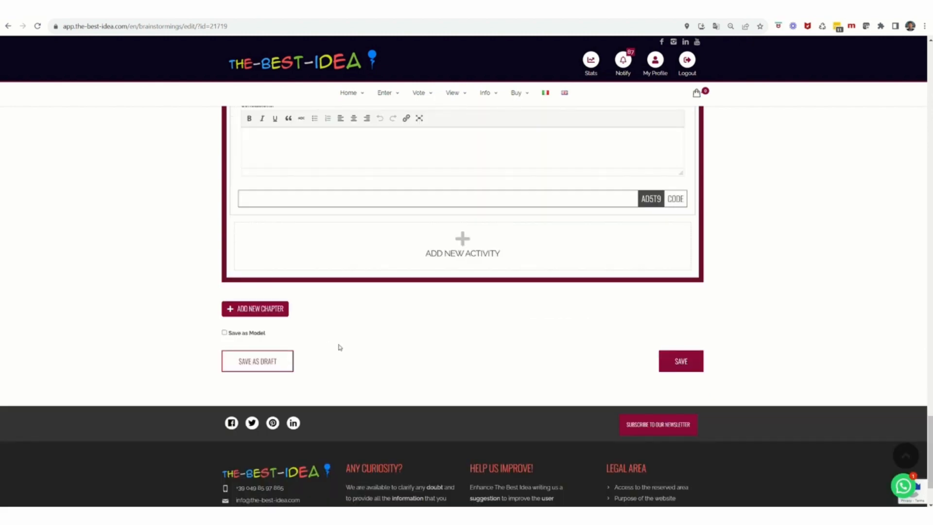
left_click(270, 366)
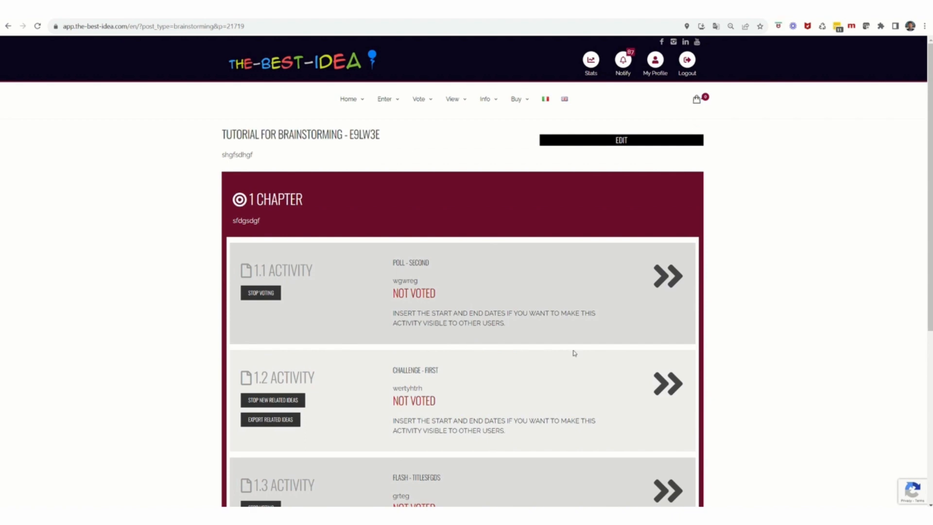
scroll(578, 351, "down", 3)
scroll(581, 350, "up", 3)
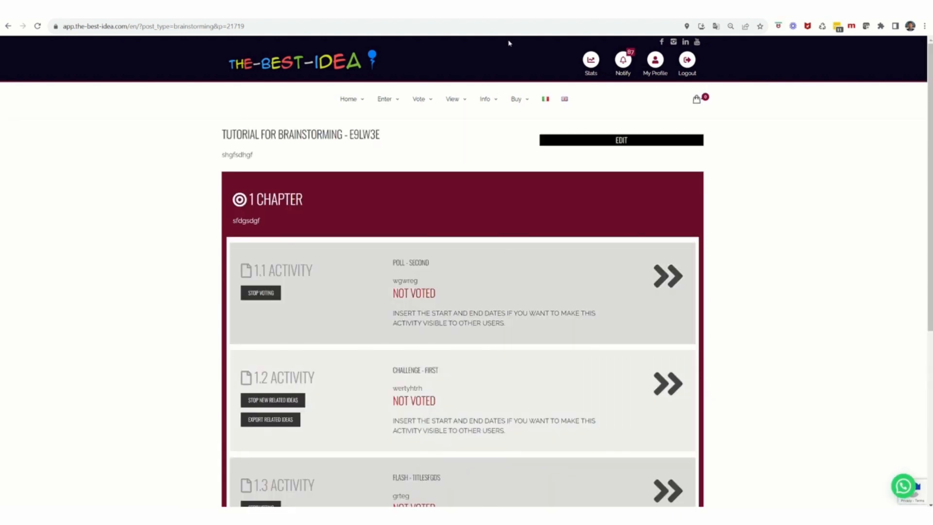